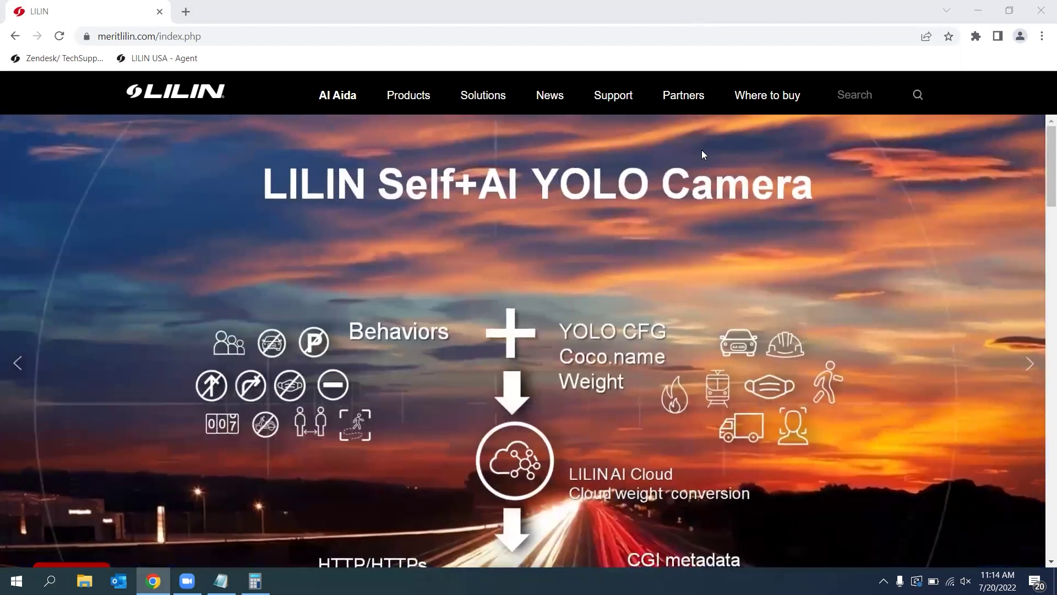
# Reveal the Products dropdown in the LILIN top navigation, listing NDAA through Product Selector.
pyautogui.moveTo(410, 107)
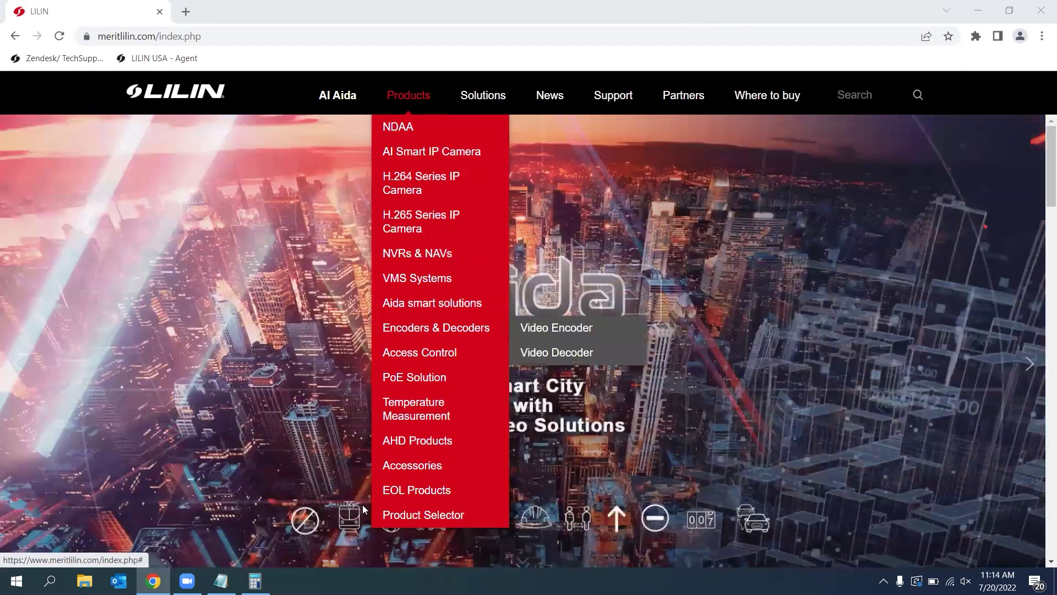
# Open the Product Selector and filter the products to IP cameras.
pyautogui.click(406, 524)
pyautogui.scroll(-4, 353, 440)
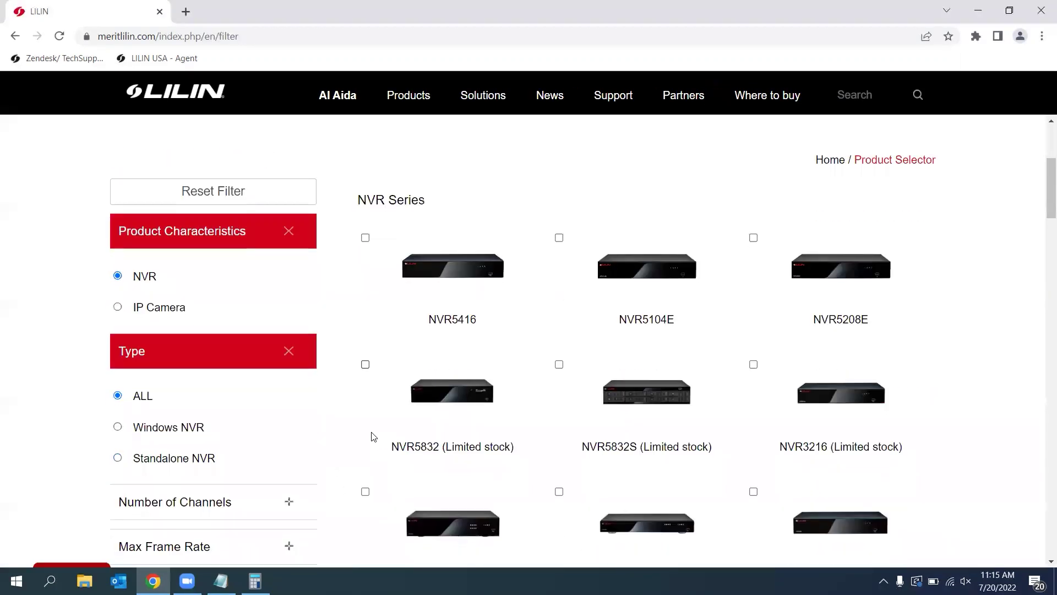
pyautogui.scroll(-6, 373, 437)
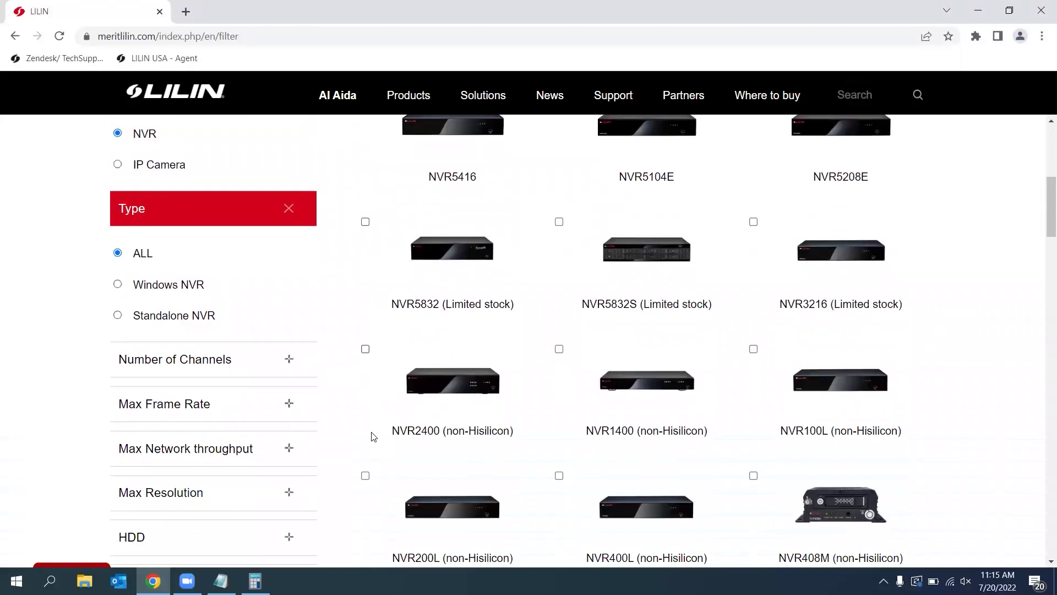
pyautogui.scroll(4, 373, 437)
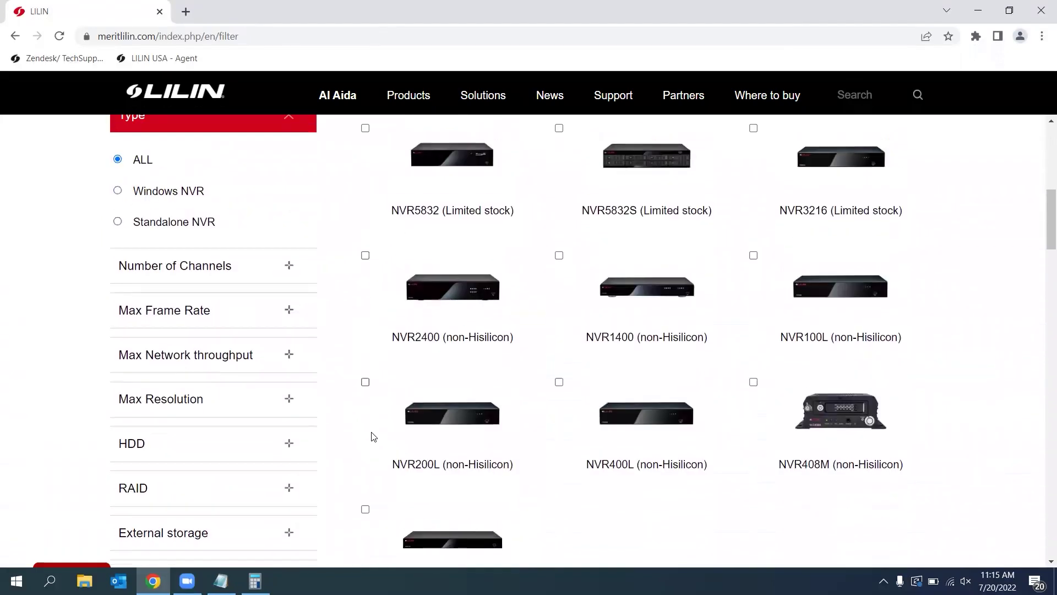
pyautogui.scroll(1, 374, 437)
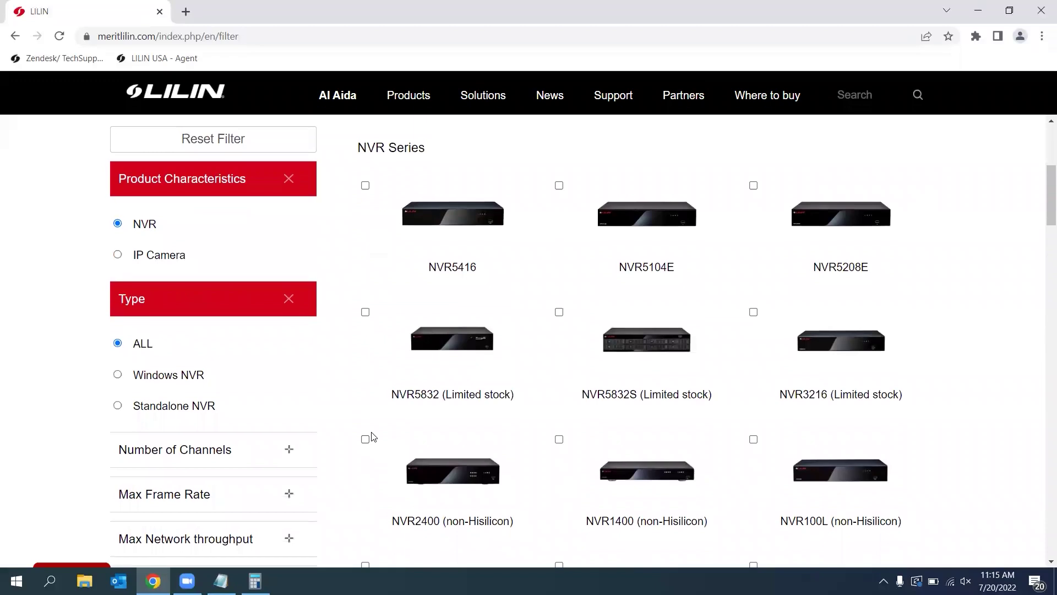
pyautogui.click(118, 255)
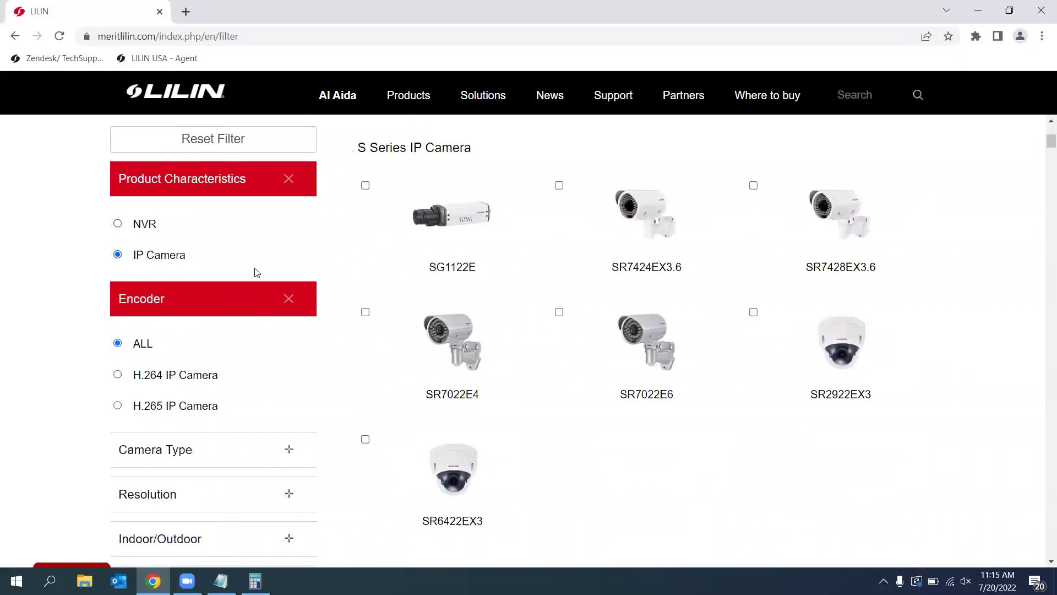
pyautogui.scroll(-3, 255, 271)
# Narrow the IP cameras to Bullet type, 5MP resolution and Outdoor.
pyautogui.click(224, 291)
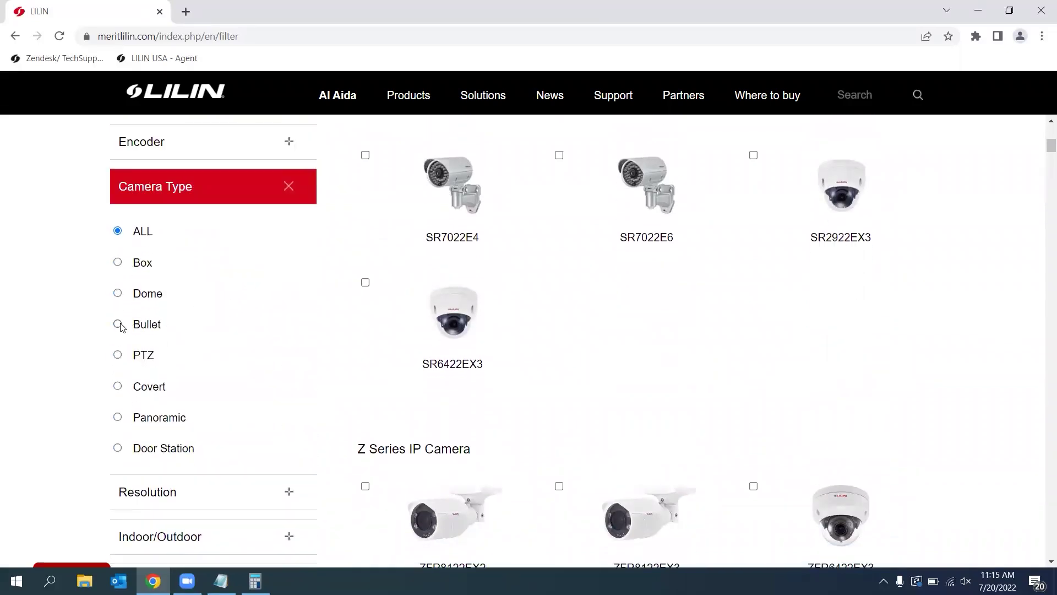
pyautogui.scroll(-3, 291, 357)
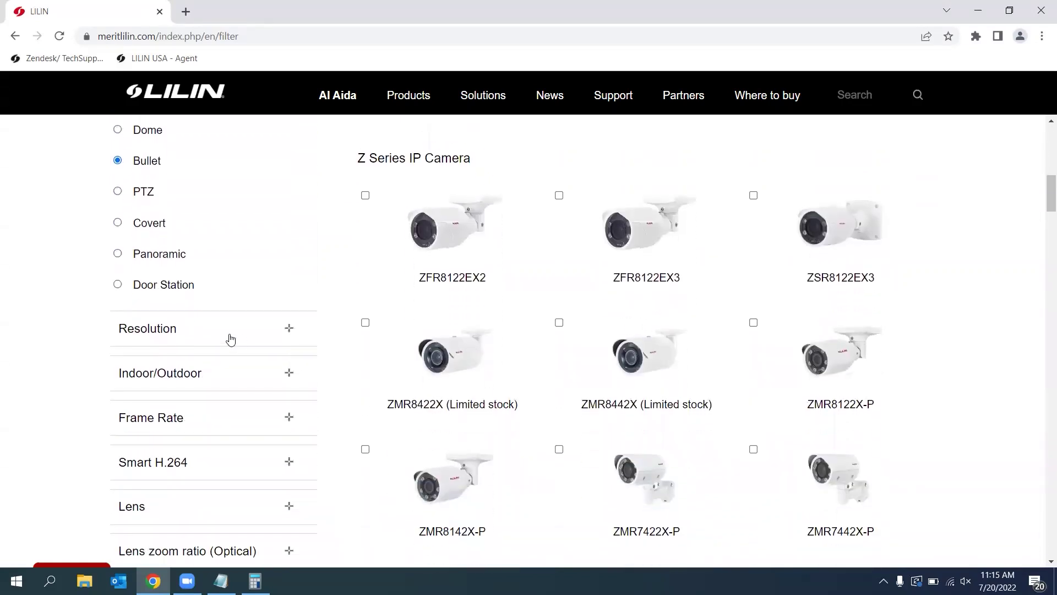
pyautogui.click(229, 337)
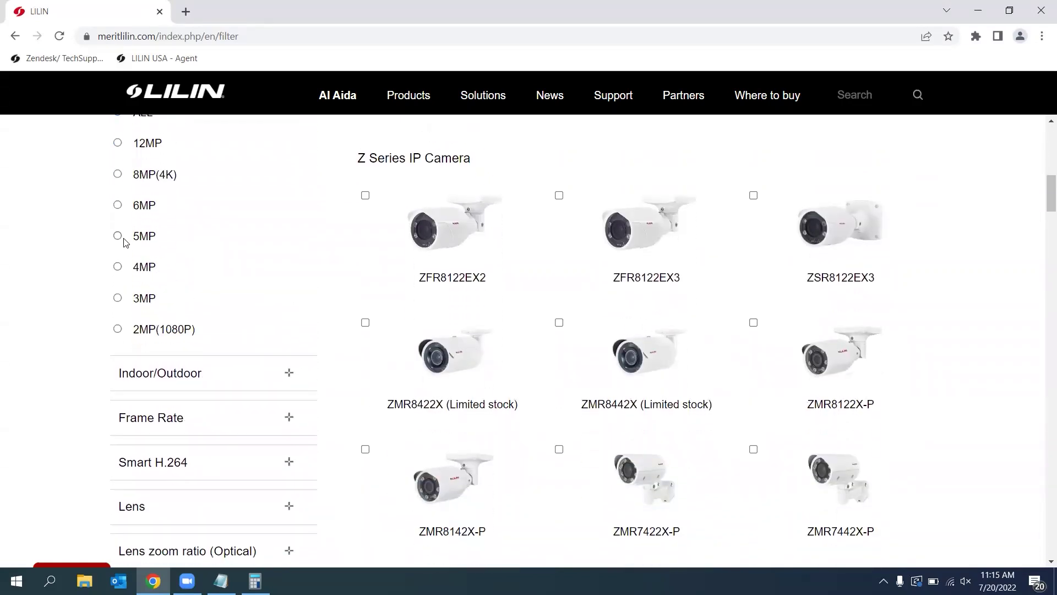
pyautogui.click(118, 236)
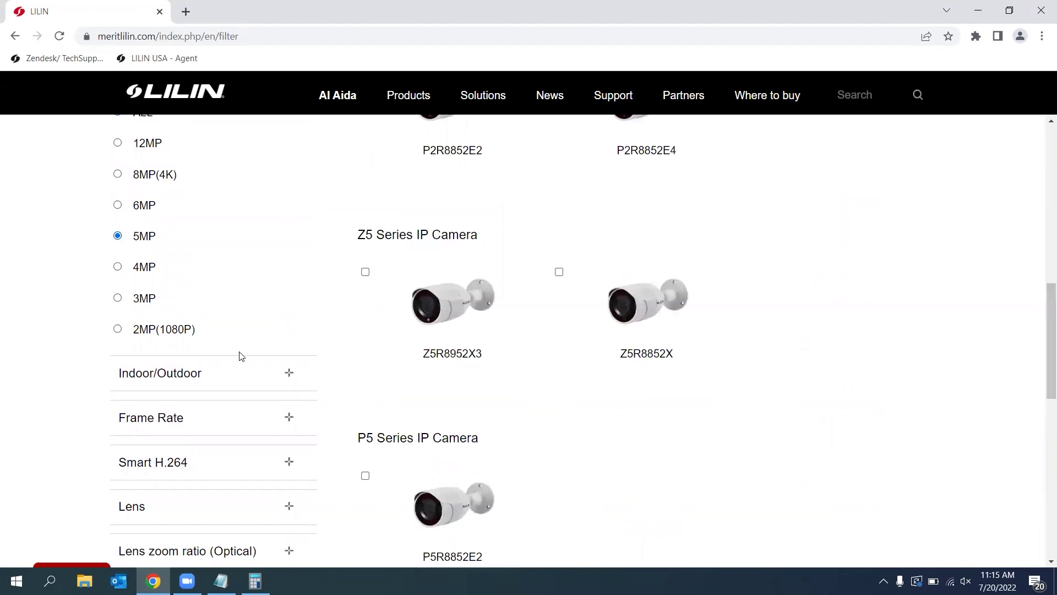
pyautogui.click(222, 374)
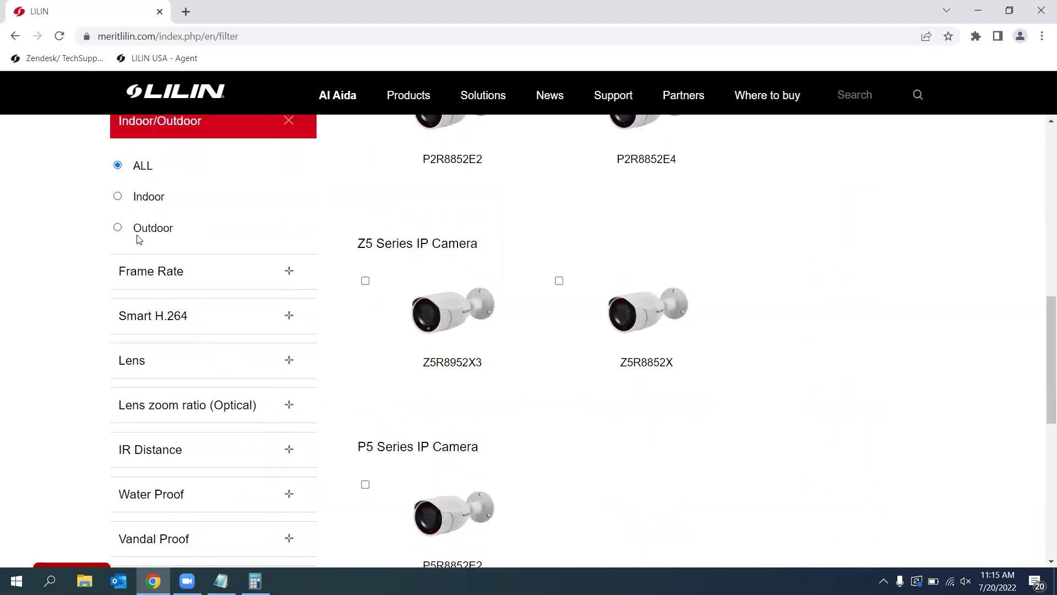
pyautogui.click(119, 230)
# Tick the Z5R8852X camera in the Z5 Series results.
pyautogui.scroll(5, 776, 307)
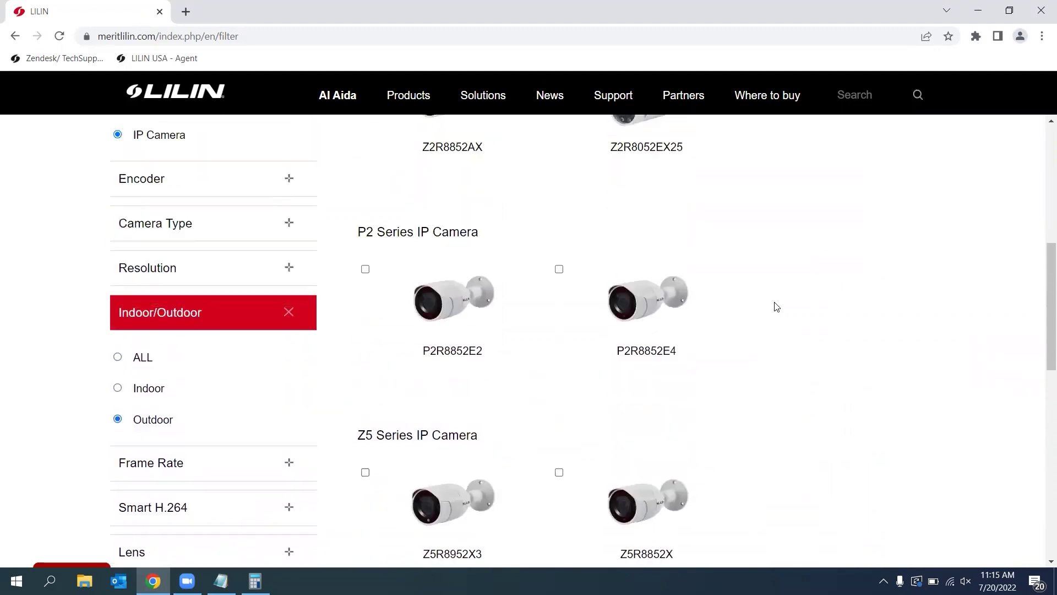
pyautogui.scroll(-6, 776, 306)
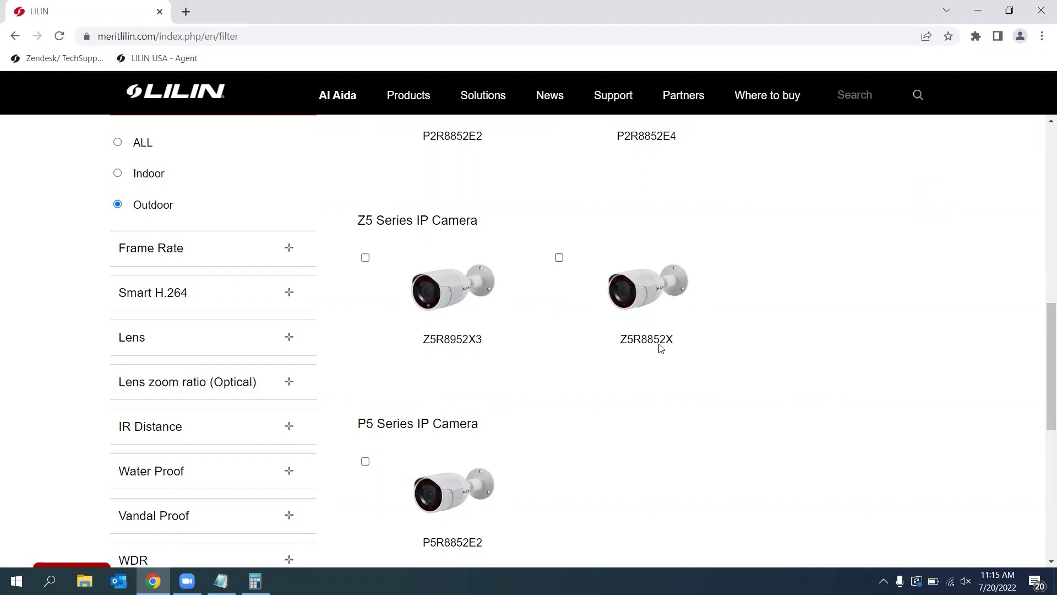
pyautogui.click(557, 273)
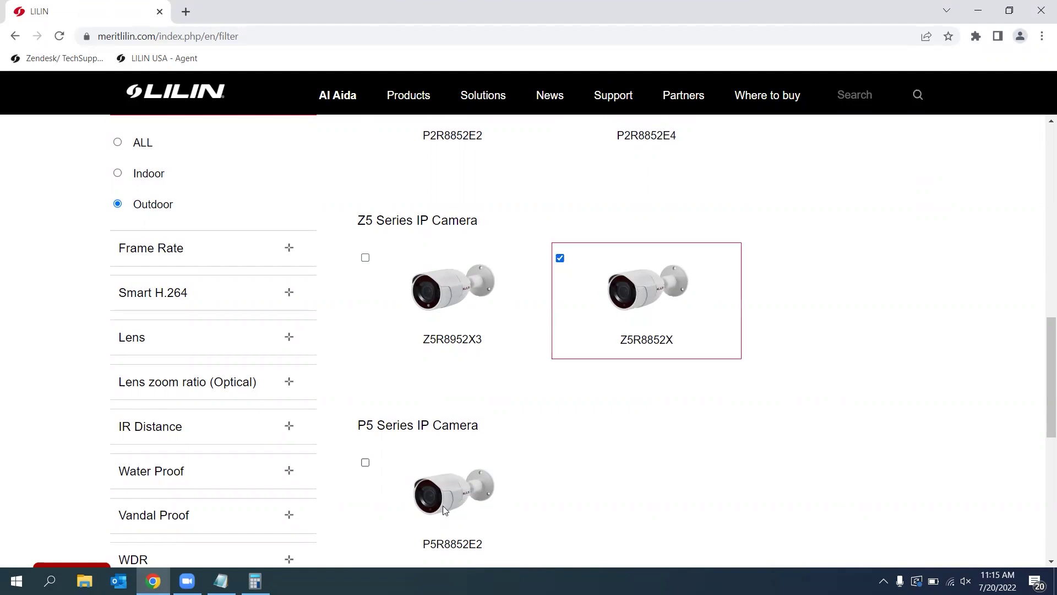
# Write the camera model Z5R8852 on the first line of the Notepad note.
pyautogui.click(220, 581)
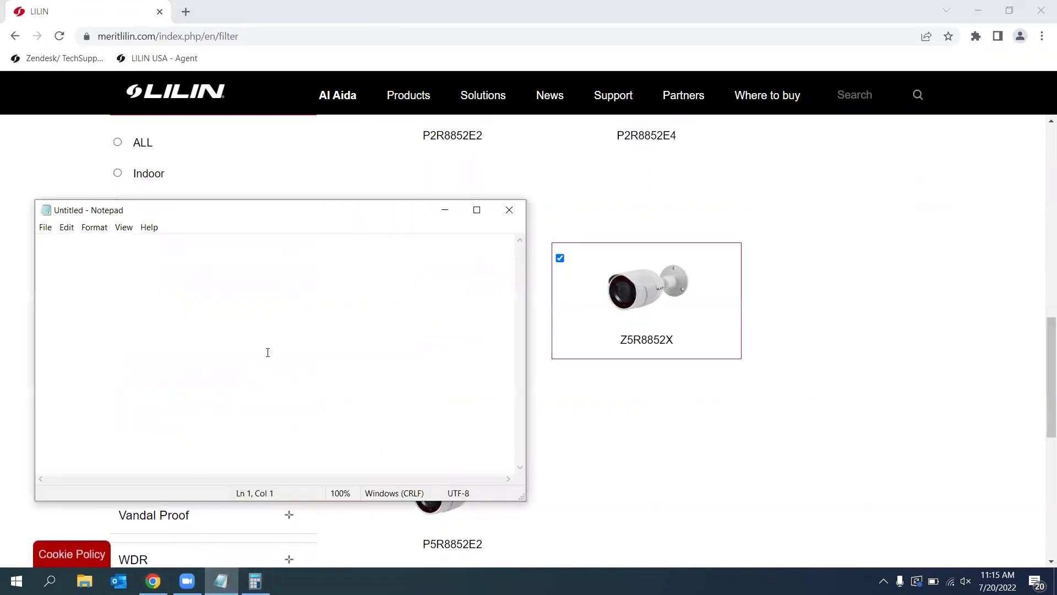
pyautogui.write('Z')
pyautogui.write('%')
pyautogui.write('R8852x')
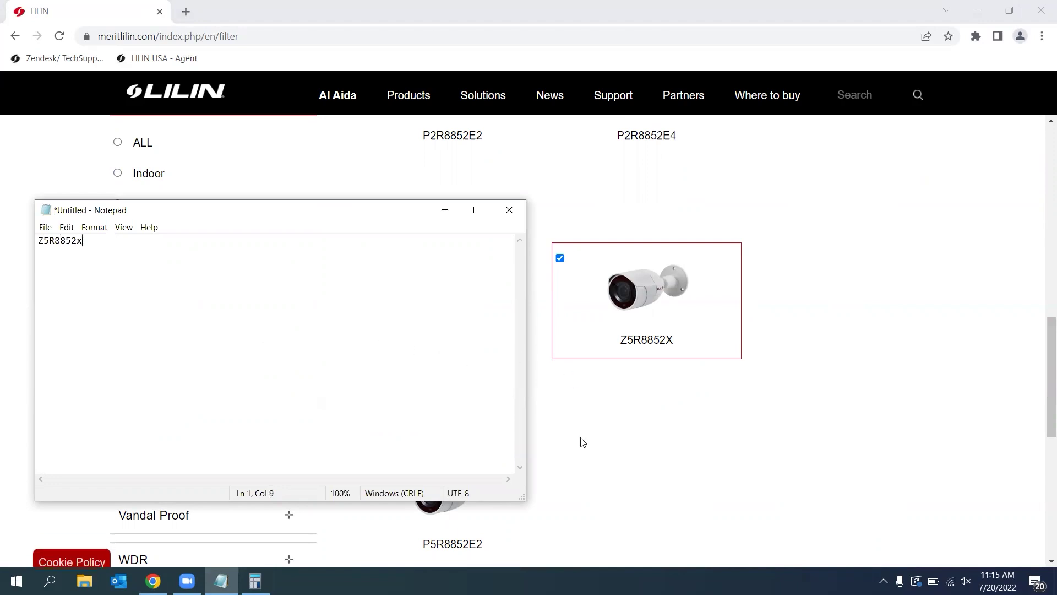
# Reset the Product Selector filters to the NVR Series and navigate to Support's design tools.
pyautogui.click(580, 439)
pyautogui.scroll(1, 314, 329)
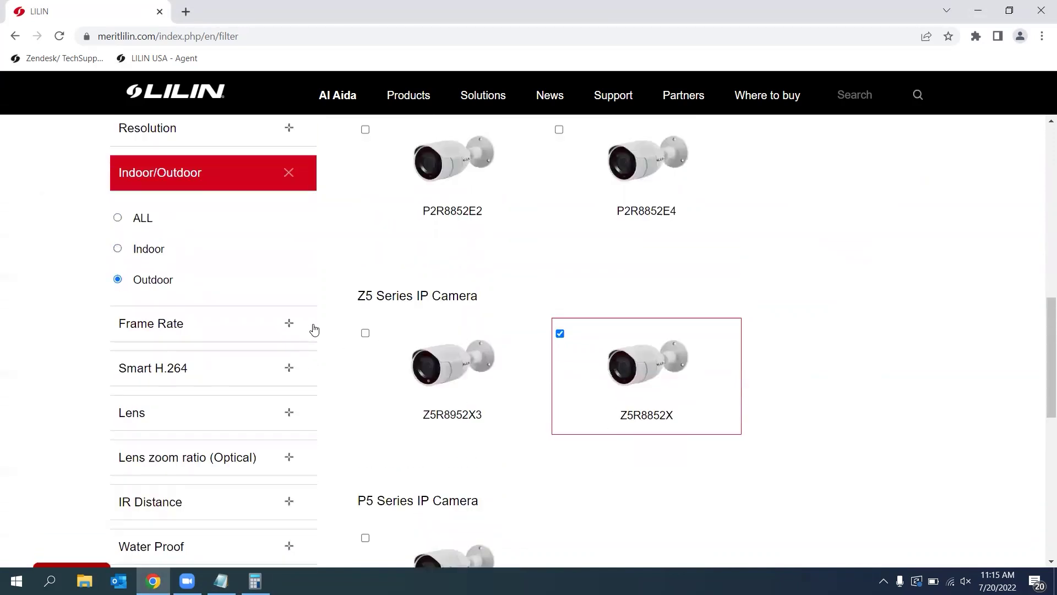
pyautogui.scroll(1, 314, 329)
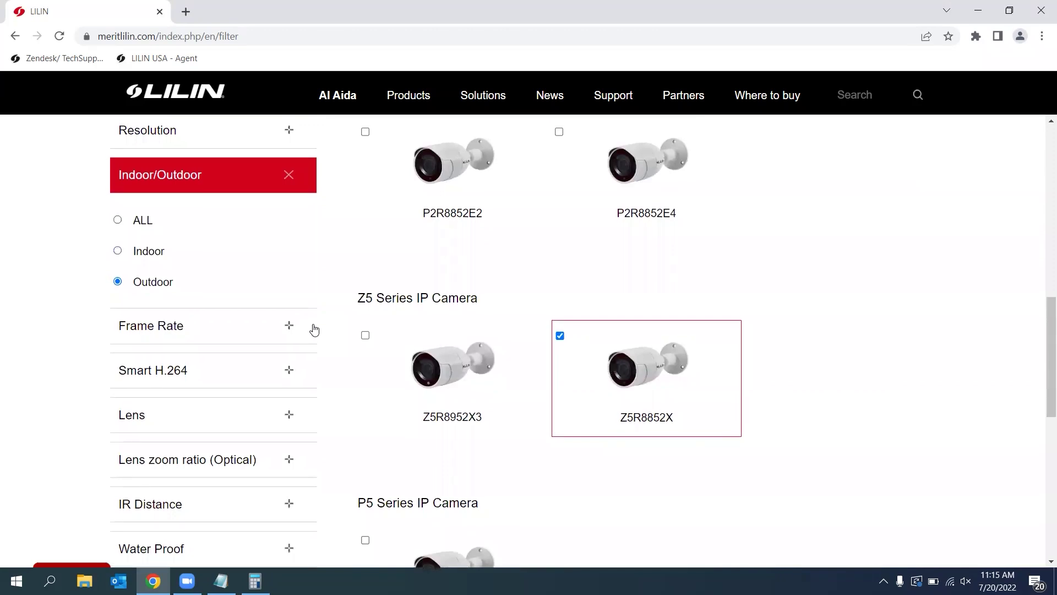
pyautogui.scroll(6, 314, 329)
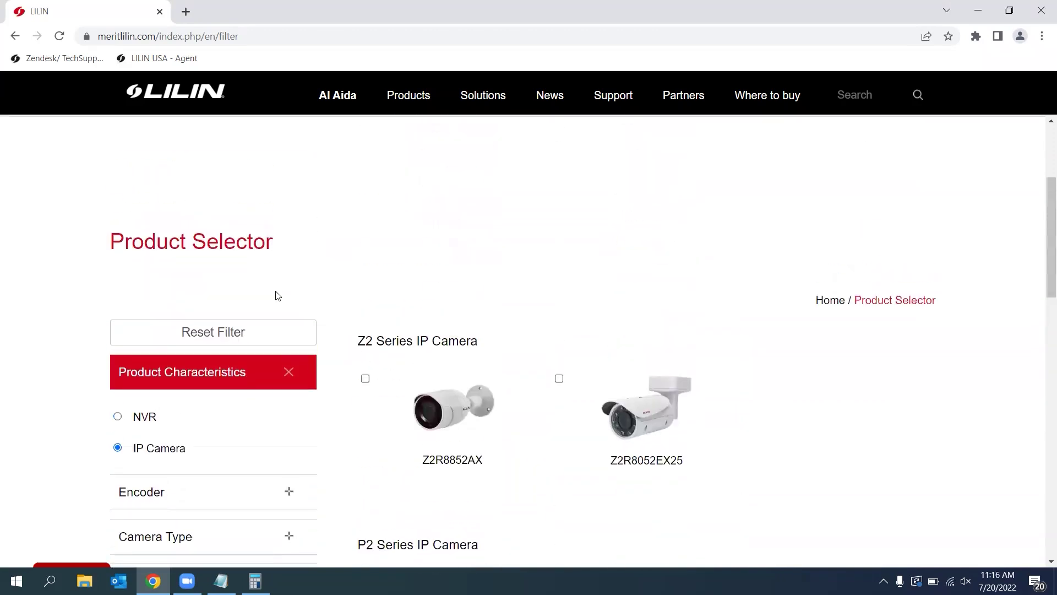
pyautogui.click(230, 338)
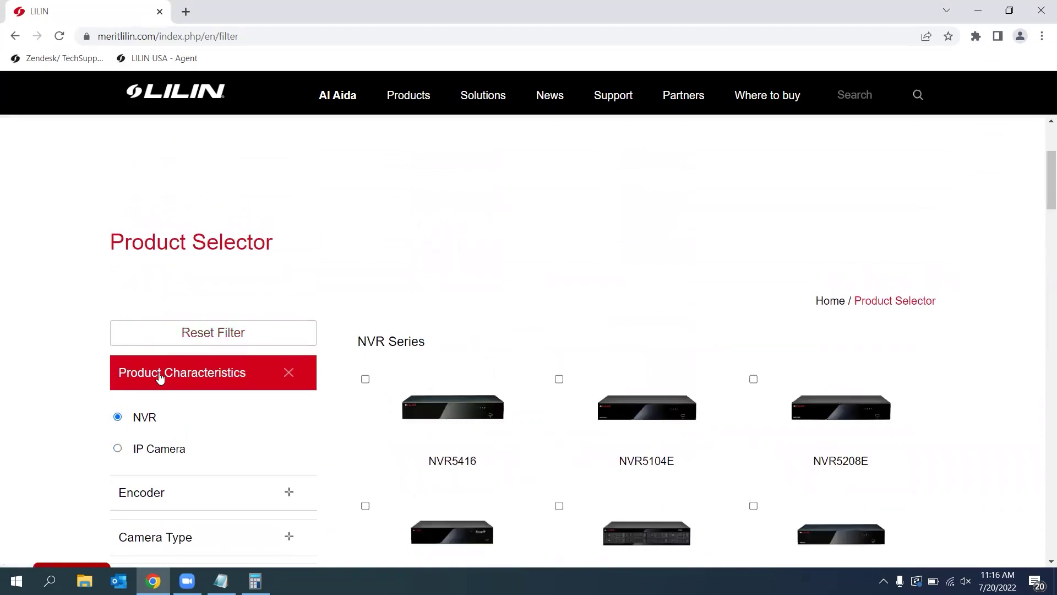
pyautogui.scroll(-2, 159, 372)
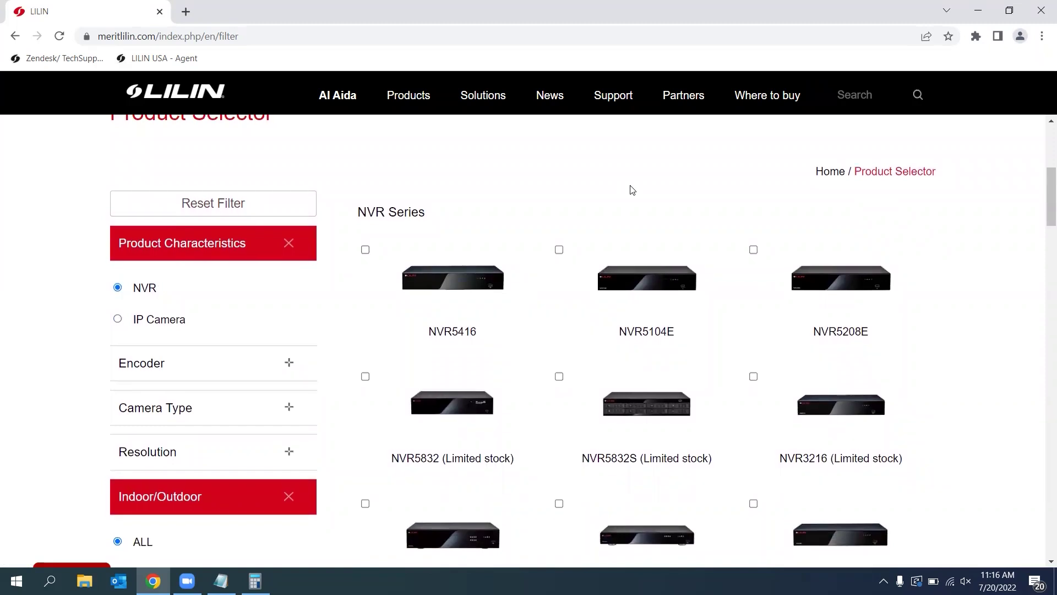
pyautogui.moveTo(618, 98)
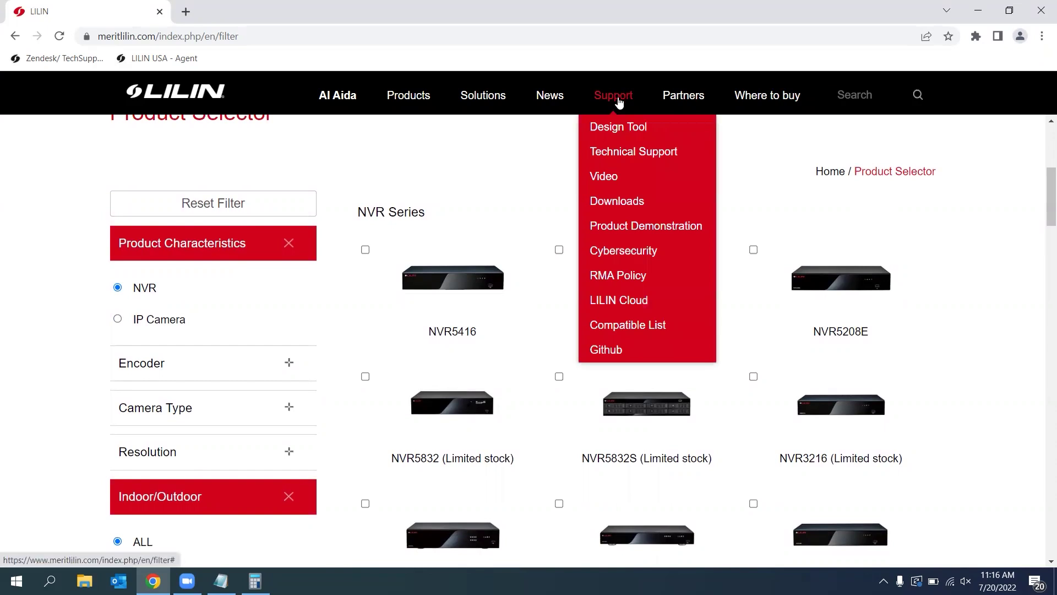
pyautogui.moveTo(620, 121)
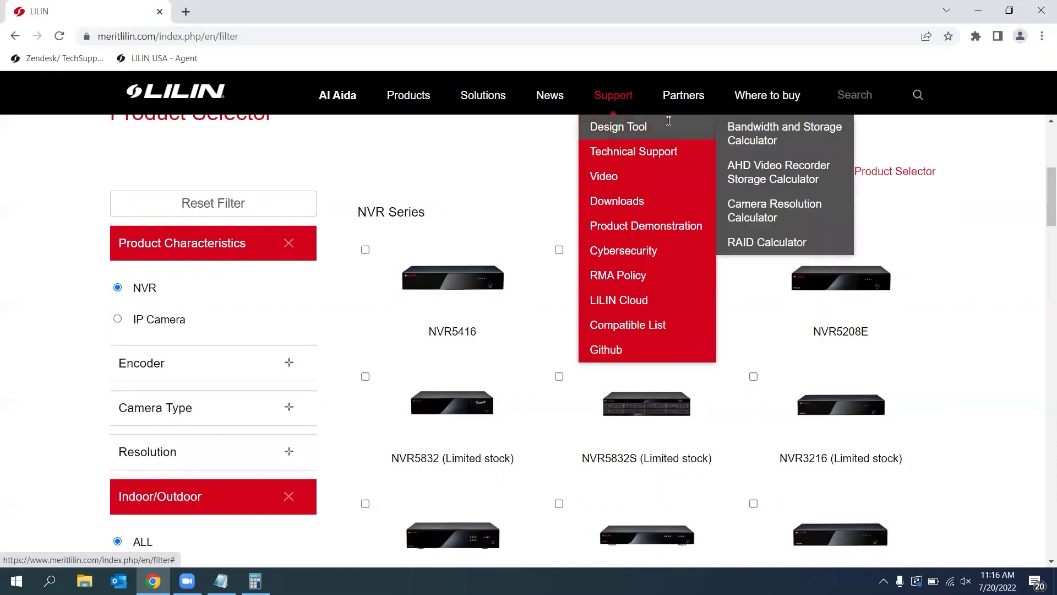
# Open the Bandwidth and Storage Calculator page.
pyautogui.click(770, 132)
pyautogui.scroll(-5, 580, 304)
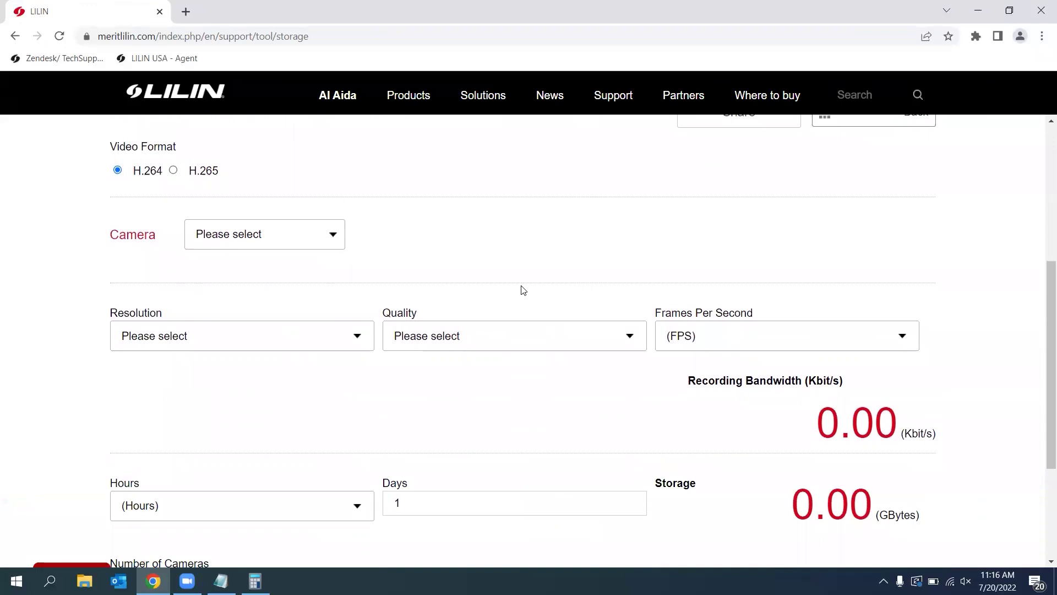
pyautogui.scroll(-1, 463, 296)
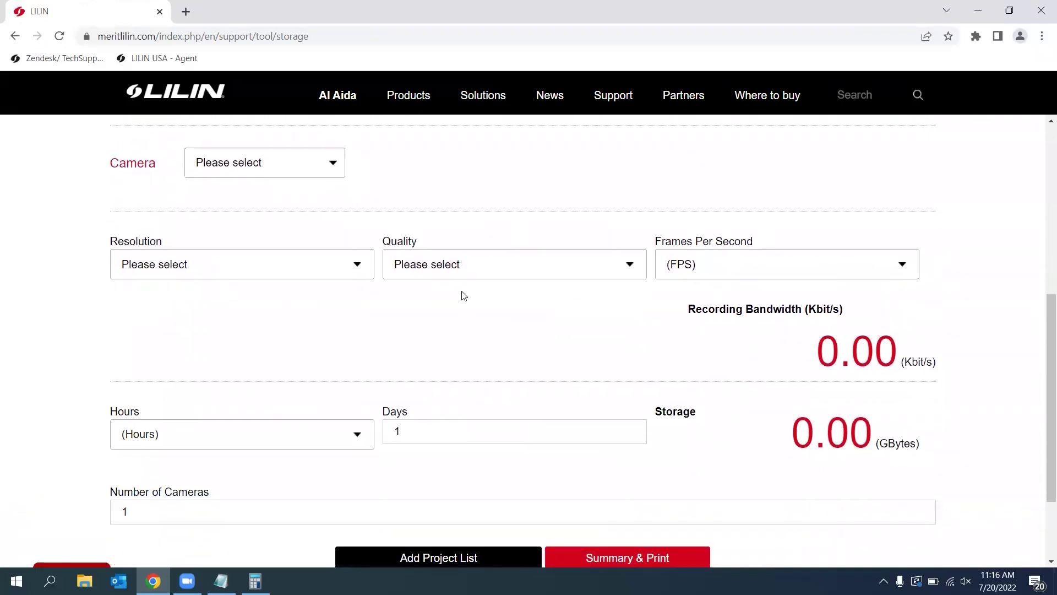
# Choose Z5R8852X from the calculator's Camera model list.
pyautogui.click(318, 168)
pyautogui.scroll(-3, 300, 322)
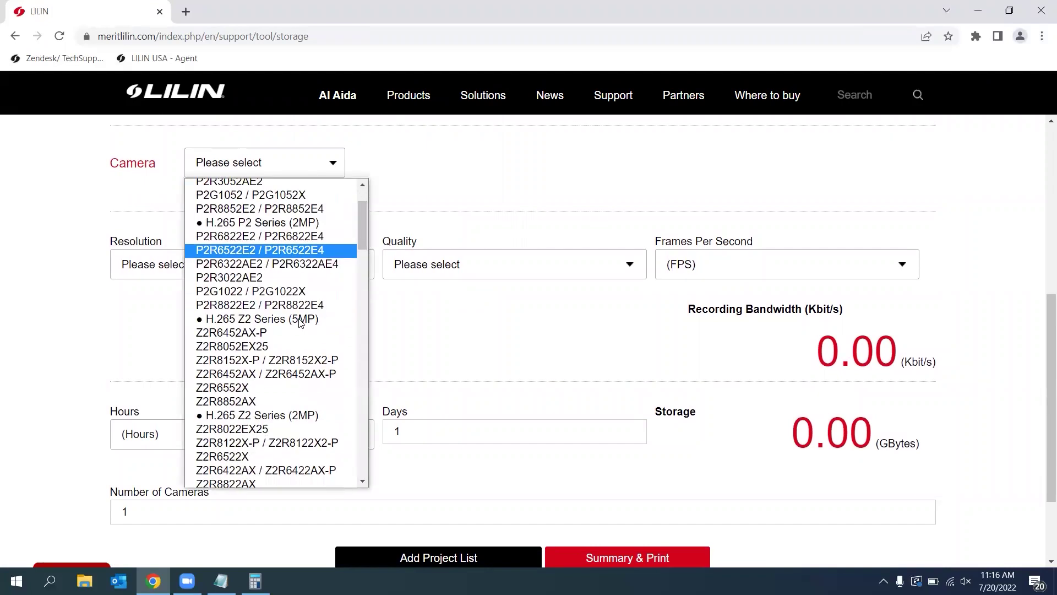
pyautogui.scroll(-2, 300, 322)
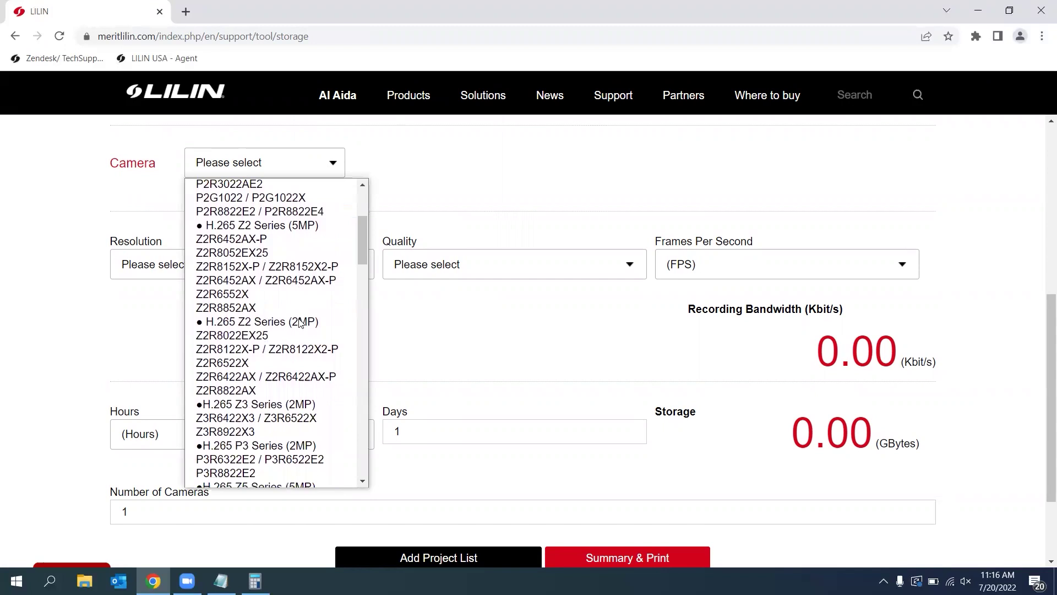
pyautogui.scroll(-3, 300, 322)
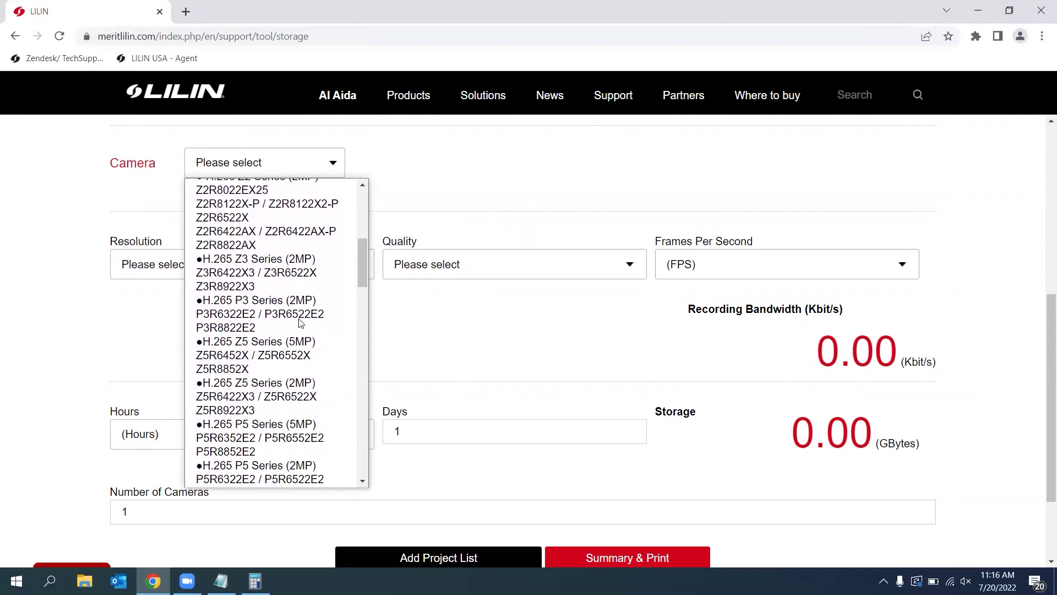
pyautogui.scroll(-1, 300, 322)
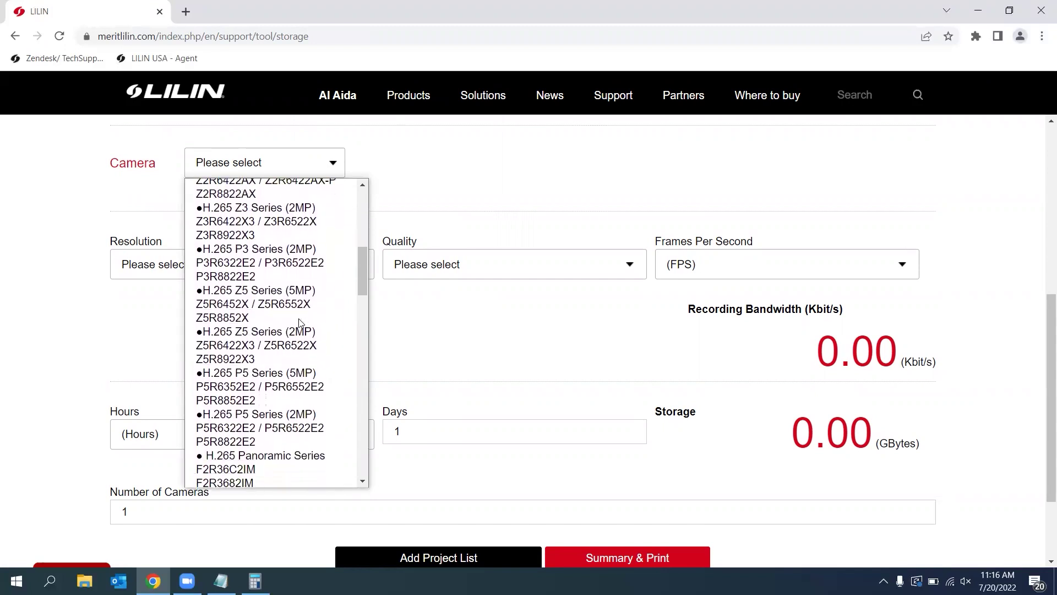
pyautogui.scroll(-1, 300, 322)
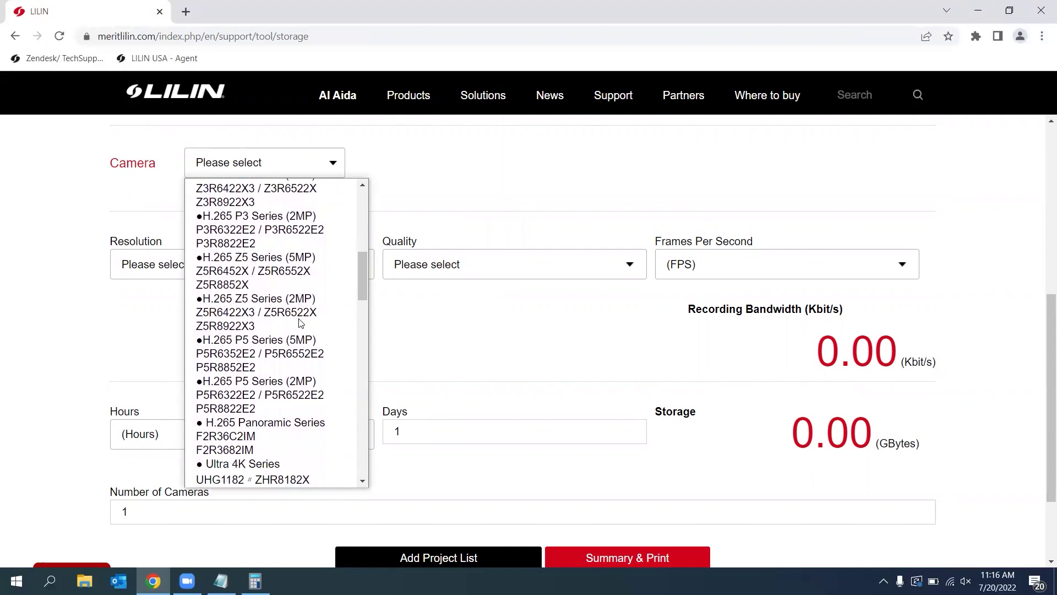
pyautogui.scroll(1, 300, 322)
pyautogui.scroll(1, 300, 322)
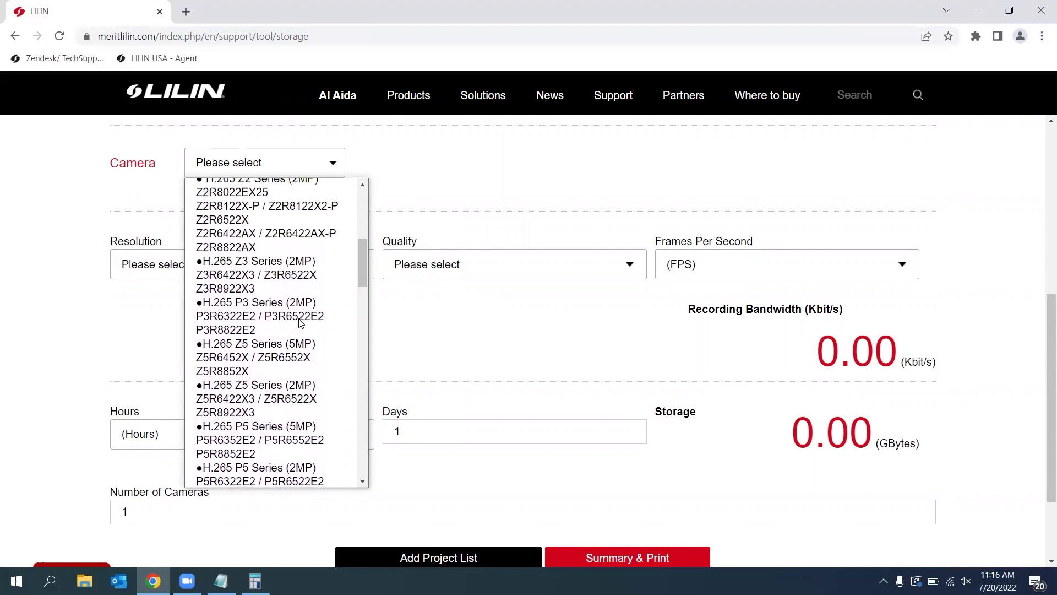
pyautogui.scroll(2, 300, 322)
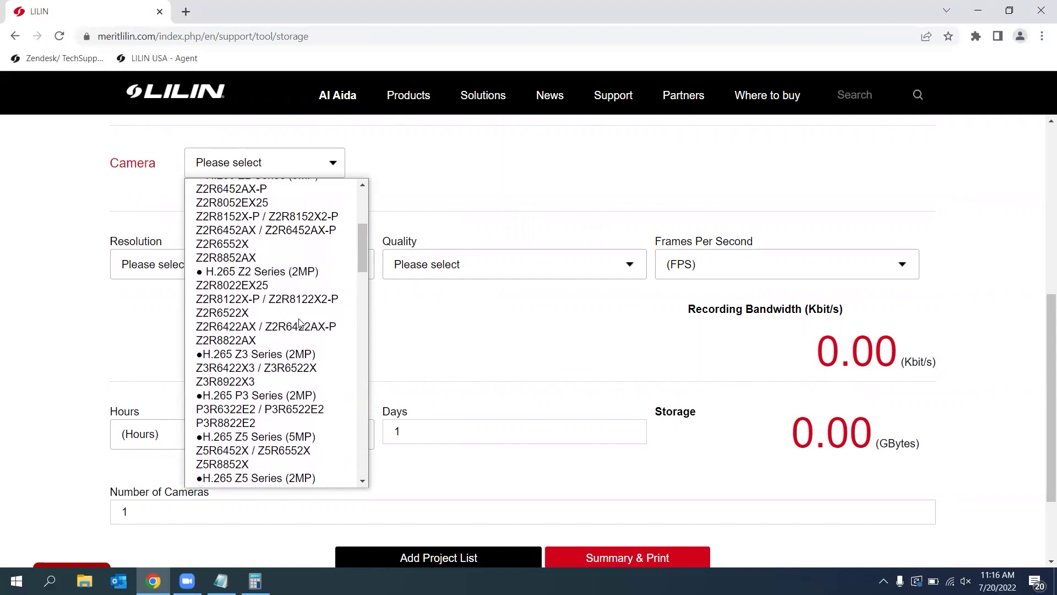
pyautogui.scroll(1, 300, 322)
pyautogui.scroll(-1, 300, 322)
pyautogui.scroll(1, 300, 322)
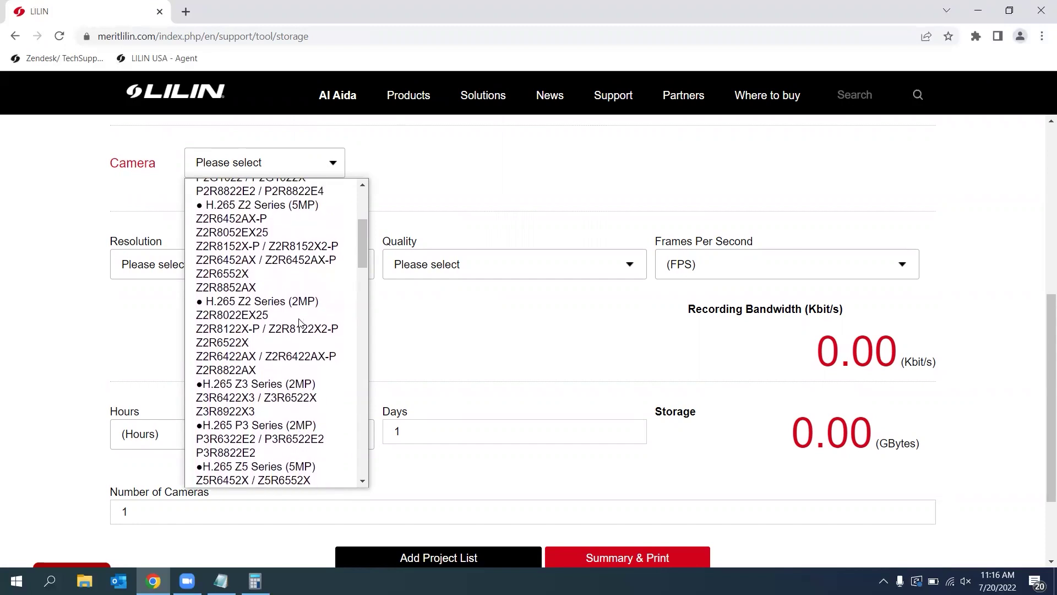
pyautogui.scroll(-2, 300, 322)
pyautogui.scroll(-1, 300, 322)
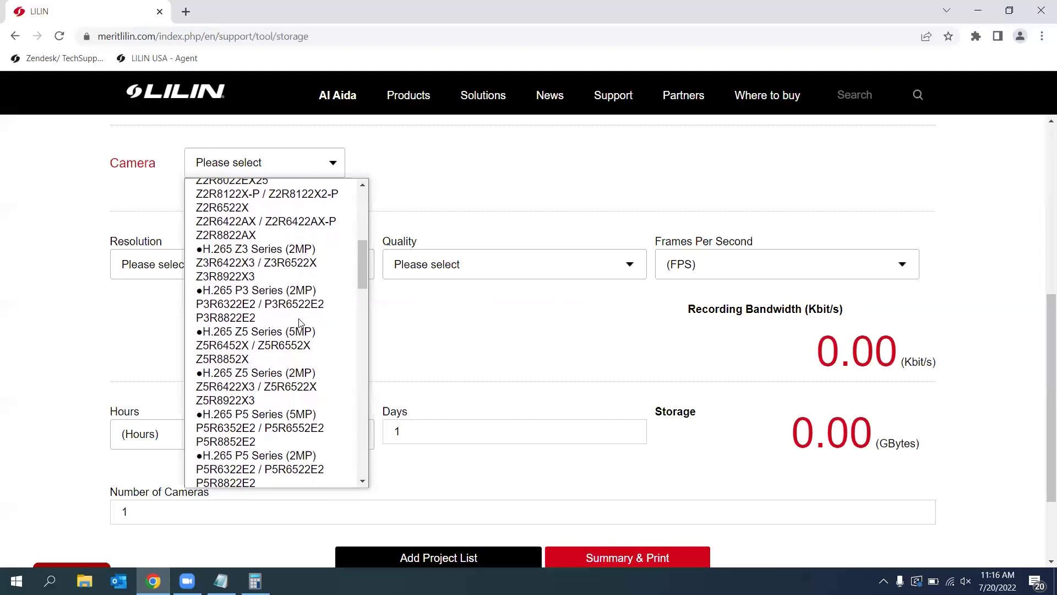
pyautogui.click(280, 361)
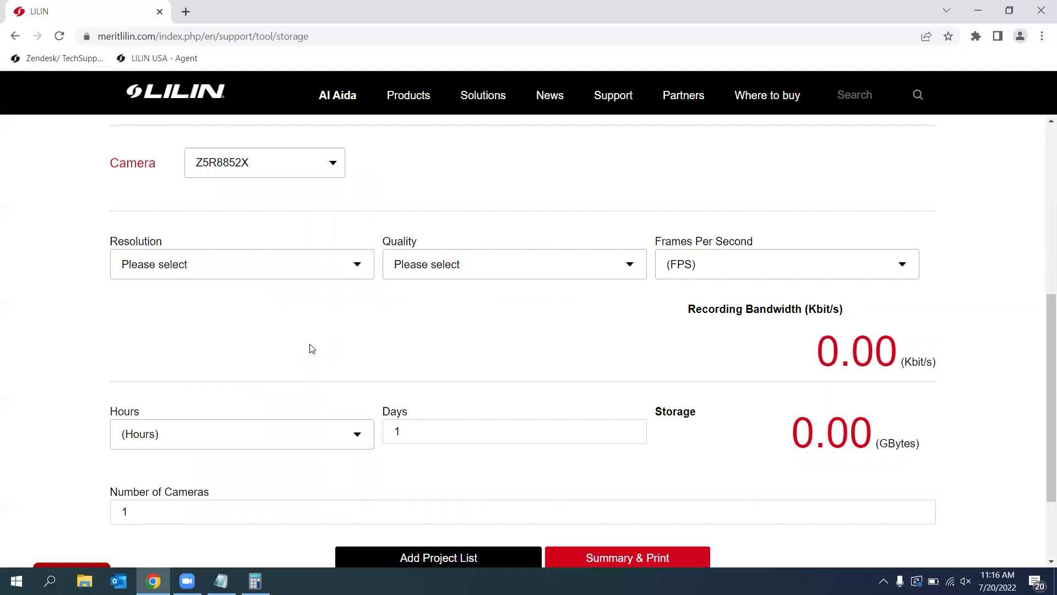
# Set resolution 2592 x 1920 (5M), quality 2Mbps and 20 FPS, giving 2048.00 Kbit/s.
pyautogui.click(296, 264)
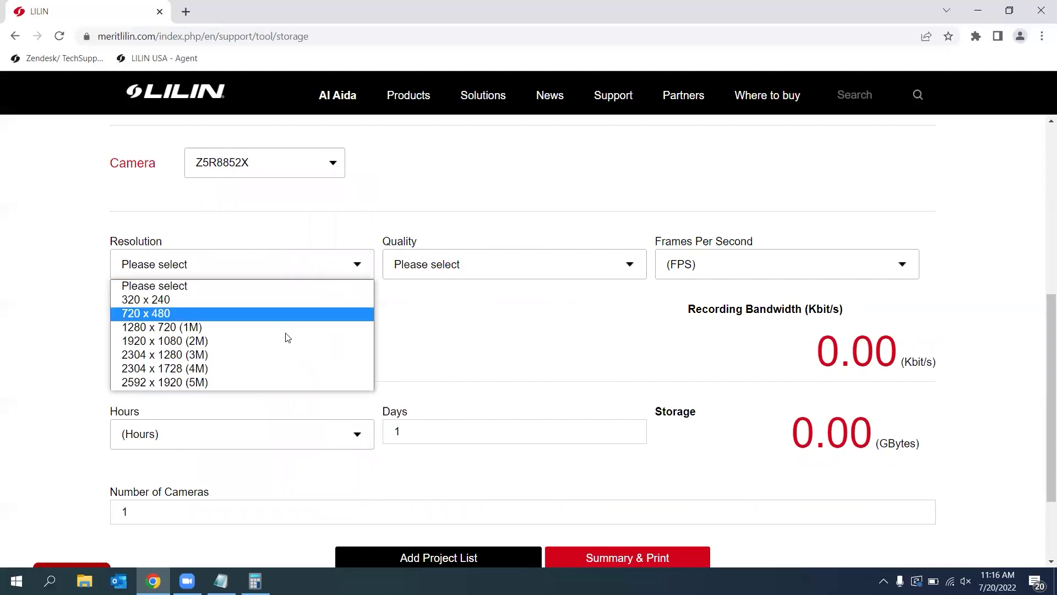
pyautogui.click(282, 382)
pyautogui.click(471, 267)
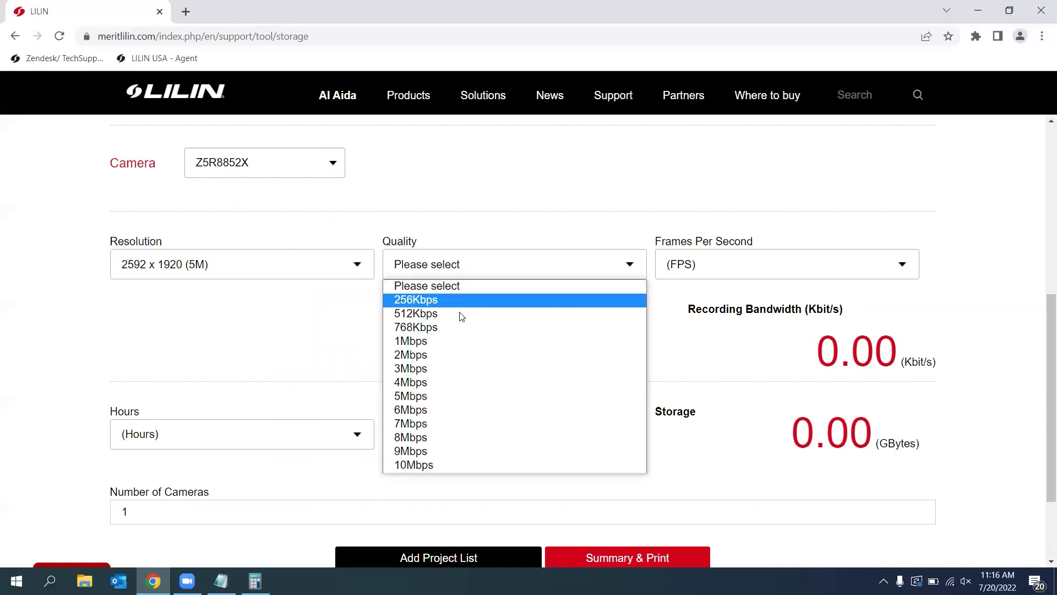
pyautogui.click(448, 359)
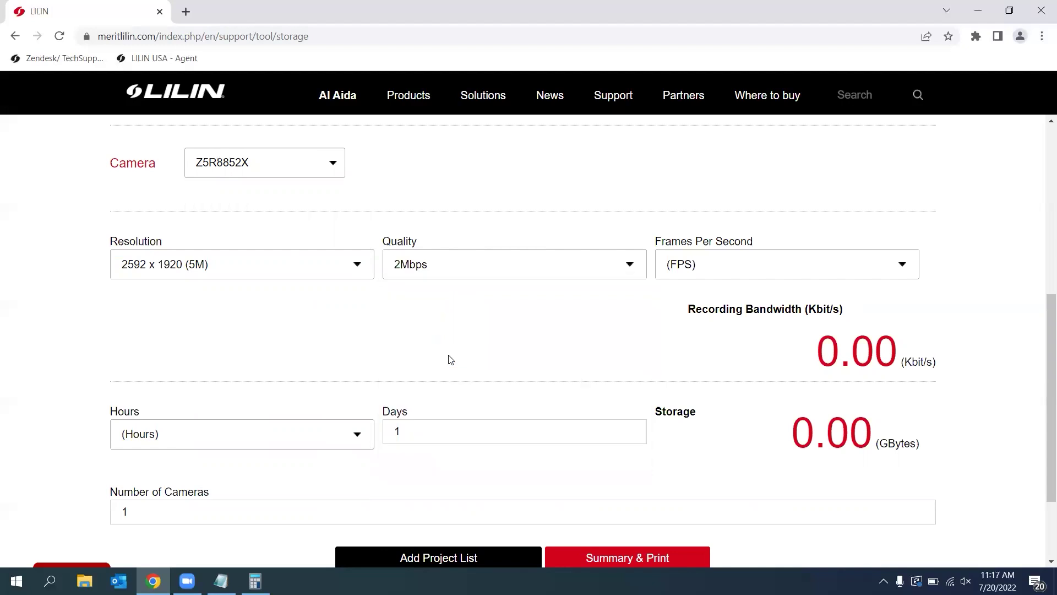
pyautogui.click(703, 264)
pyautogui.scroll(-1, 704, 457)
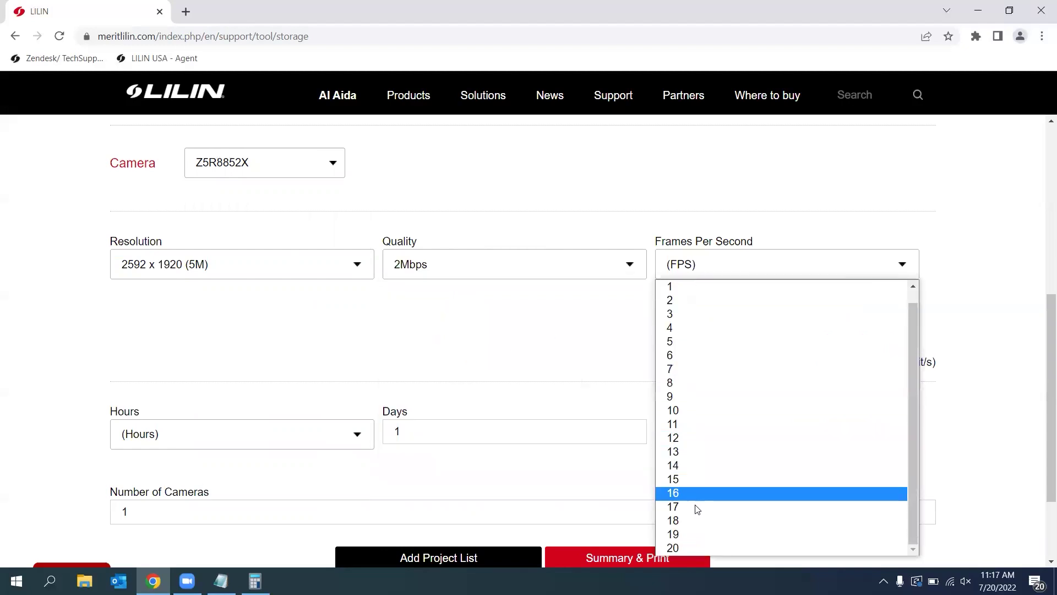
pyautogui.click(691, 548)
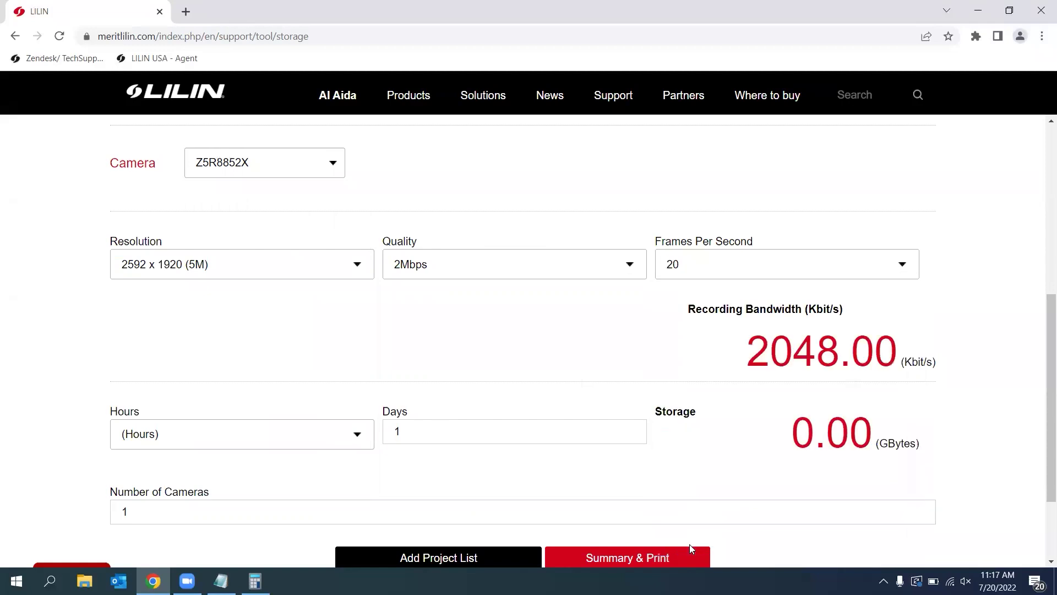
pyautogui.scroll(-2, 304, 366)
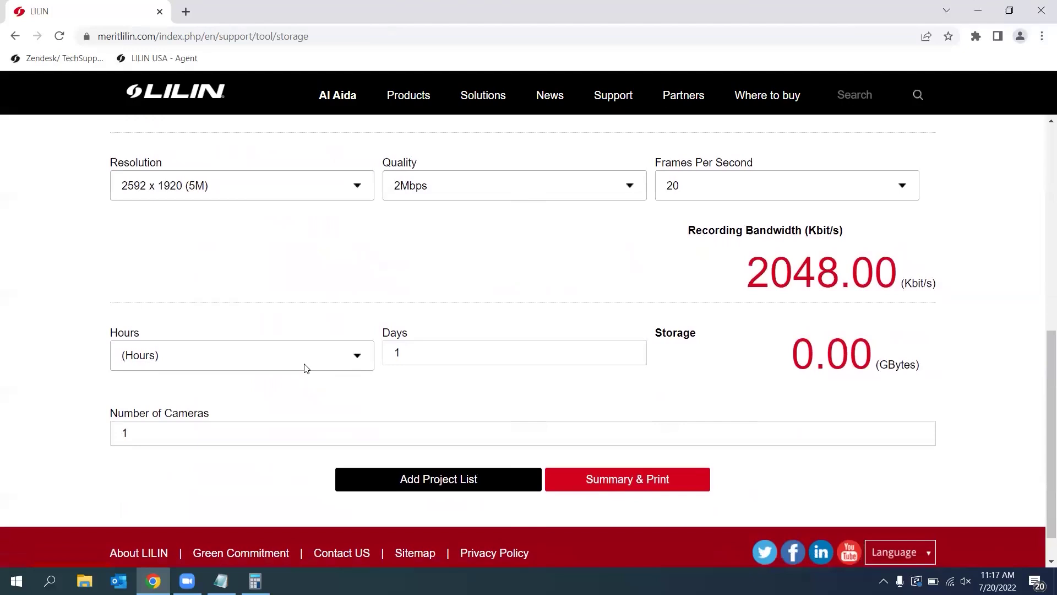
# Set recording to 24 hours per day for 30 days.
pyautogui.click(230, 358)
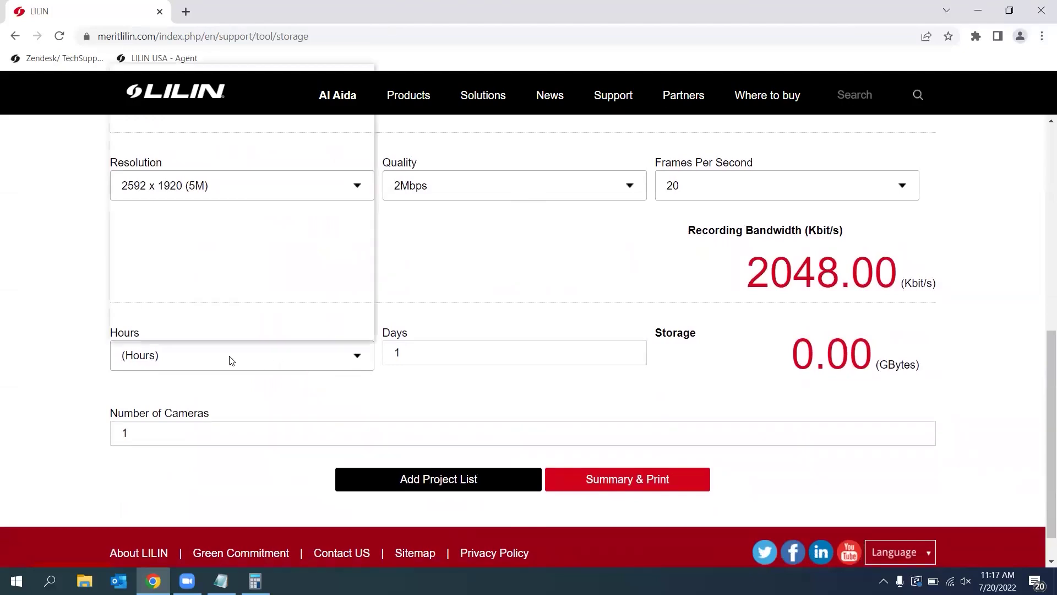
pyautogui.scroll(-2, 212, 325)
pyautogui.click(206, 331)
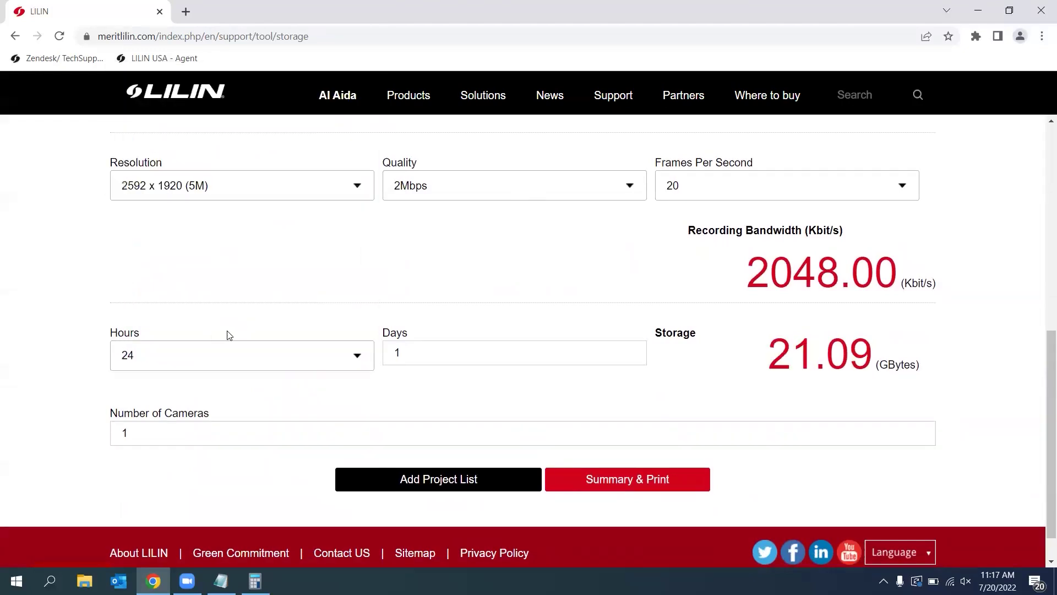
pyautogui.click(409, 359)
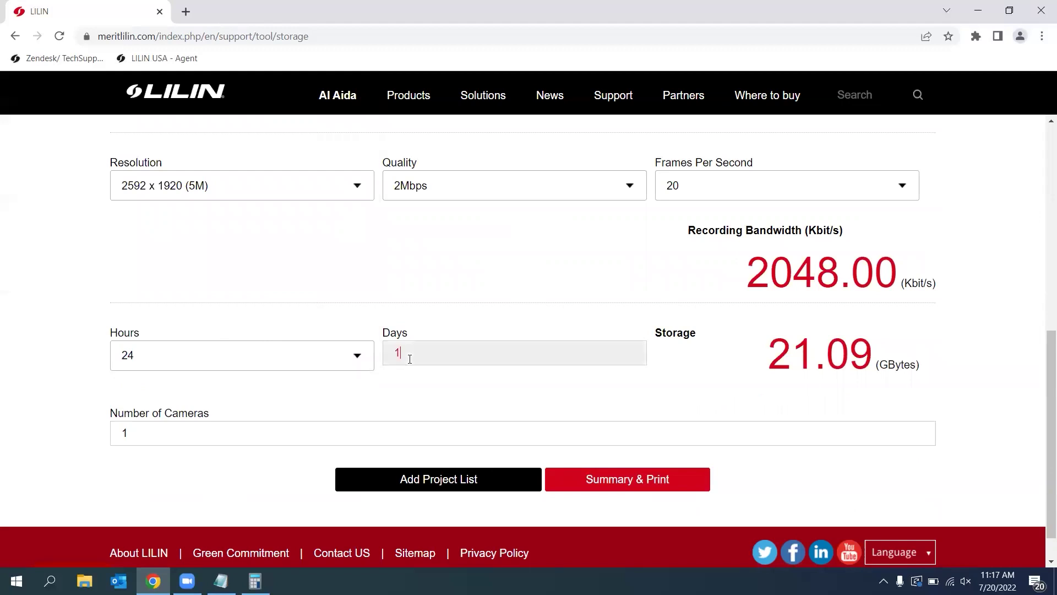
pyautogui.press('BackSpace')
pyautogui.write('30')
pyautogui.click(390, 400)
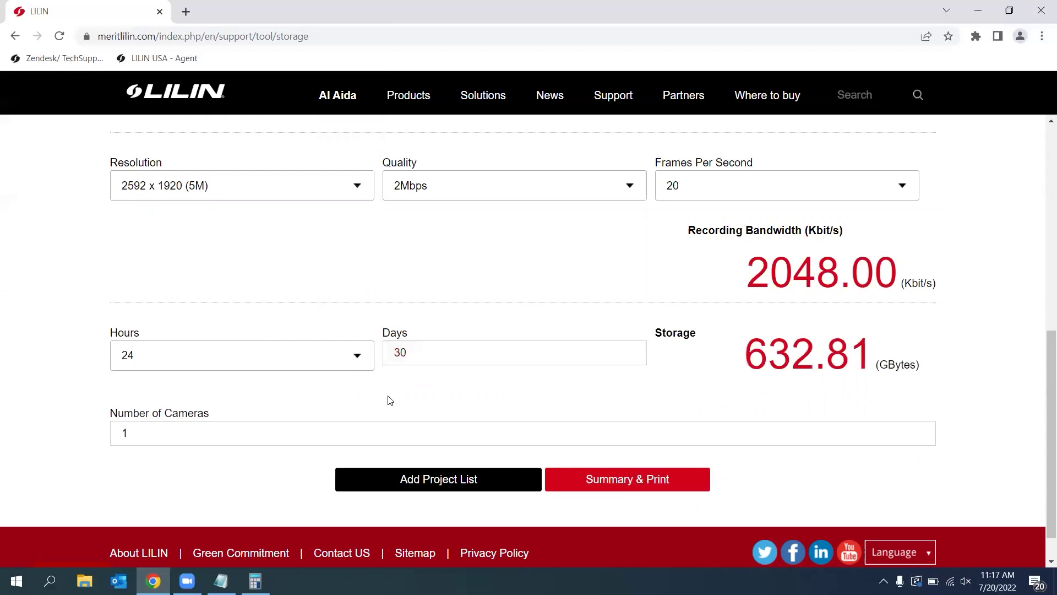
# Set 28 cameras, yielding 57344.00 Kbit/s and 17718.75 GB storage.
pyautogui.click(336, 434)
pyautogui.press('BackSpace')
pyautogui.write('28')
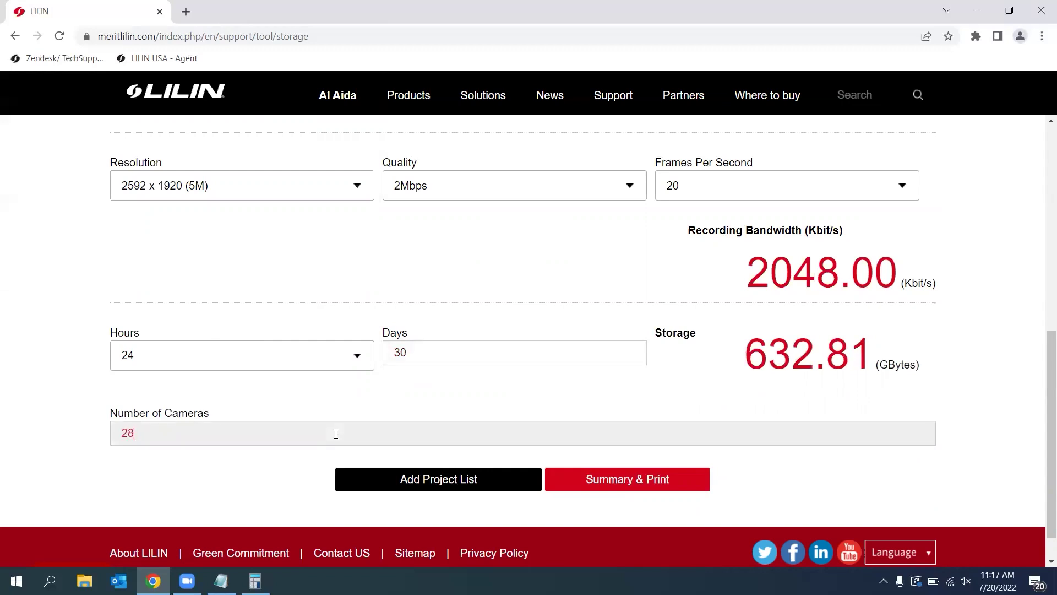
pyautogui.click(433, 399)
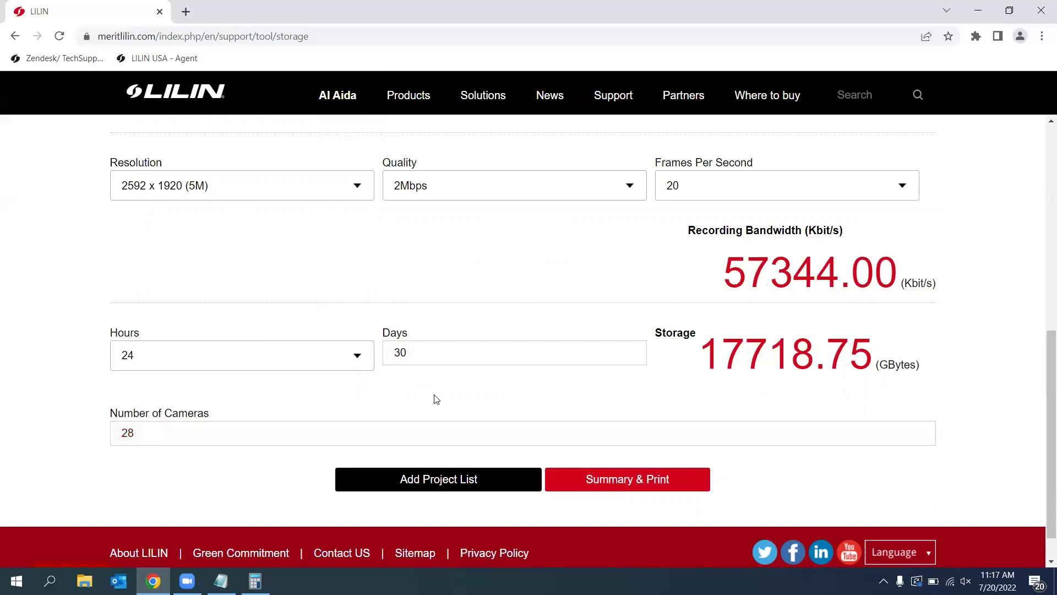
pyautogui.moveTo(873, 355); pyautogui.dragTo(700, 355)
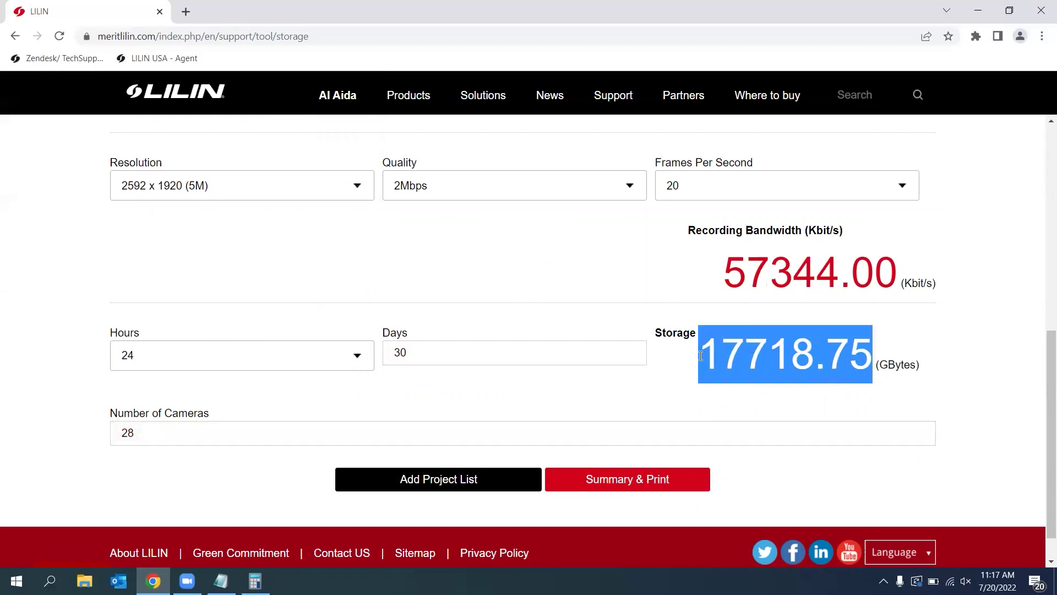
pyautogui.click(675, 379)
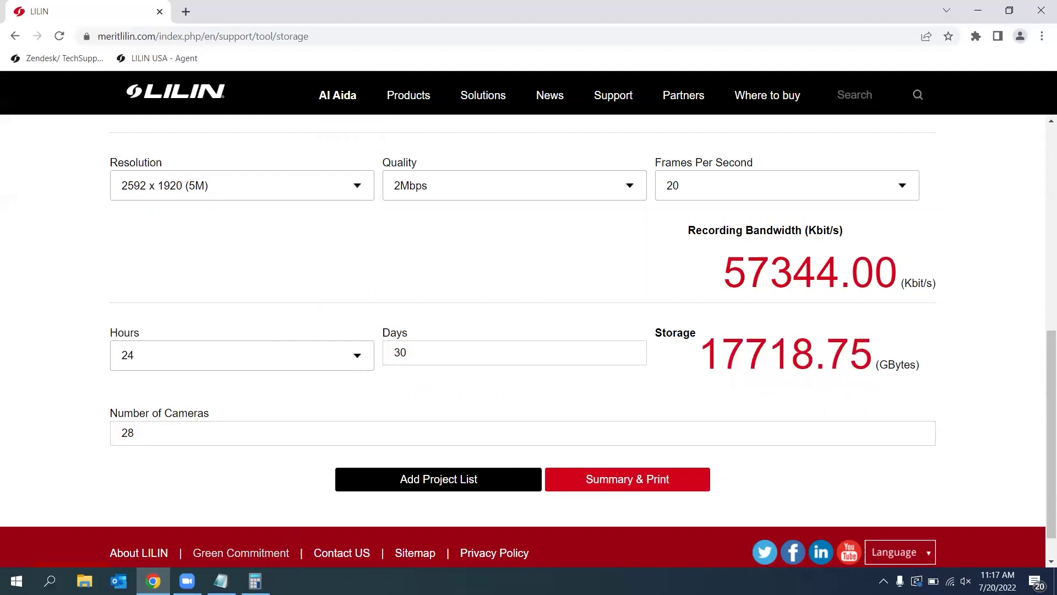
# Divide 17718.75 by 1024 in Windows Calculator to get about 17.3 TB.
pyautogui.moveTo(220, 581)
pyautogui.click(254, 581)
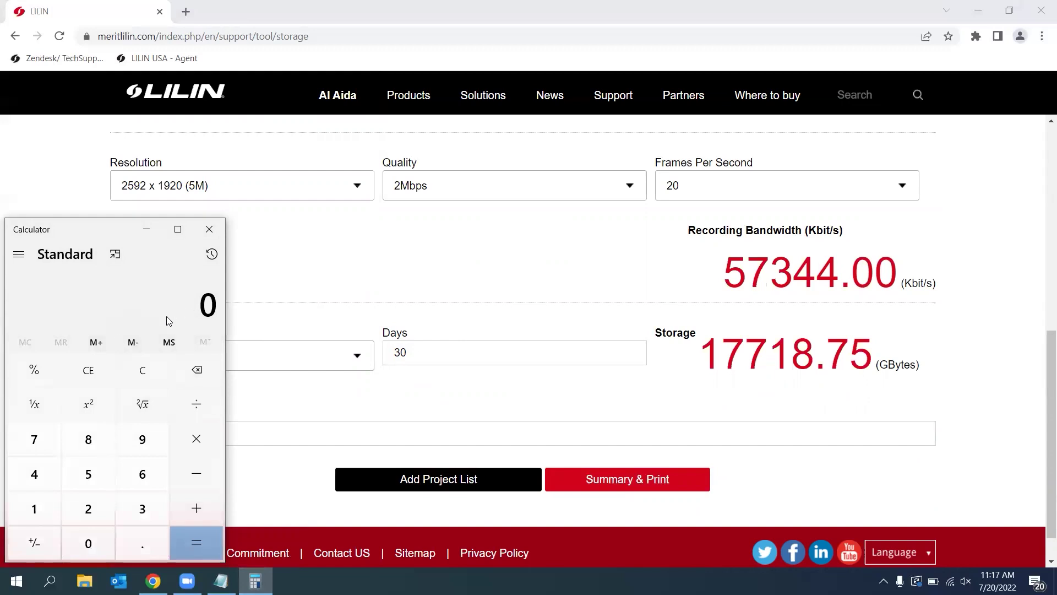
pyautogui.click(36, 503)
pyautogui.write('7')
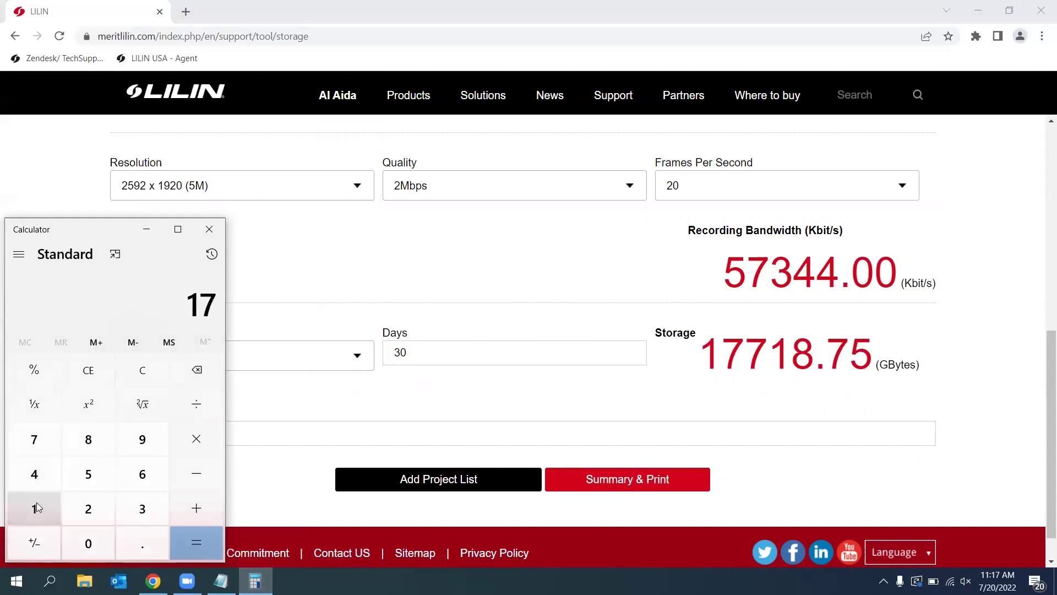
pyautogui.write(',718.75')
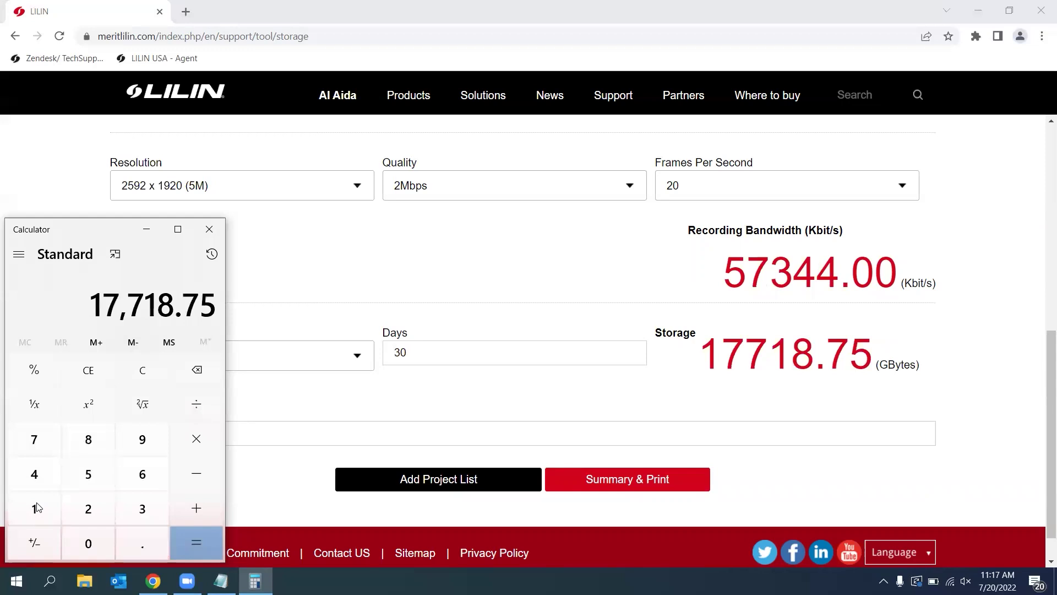
pyautogui.press('/')
pyautogui.write('1024')
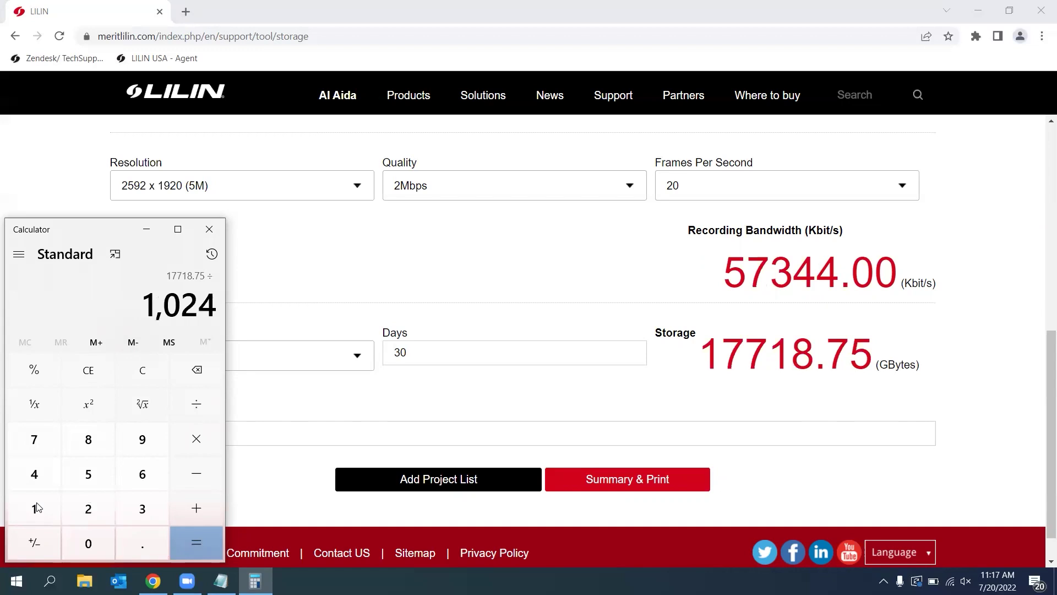
pyautogui.press('Return')
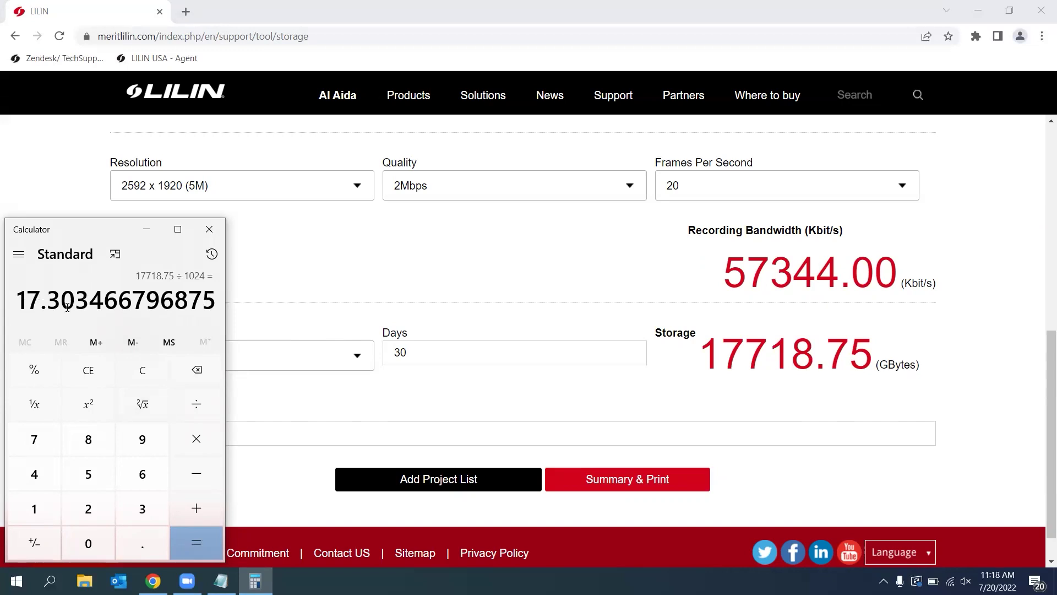
# Add the line 'NVR(17.3tb storage)' below the camera model in the Notepad note.
pyautogui.hotkey('alt', 'Tab')
pyautogui.hotkey('alt', 'Tab')
pyautogui.press('Tab')
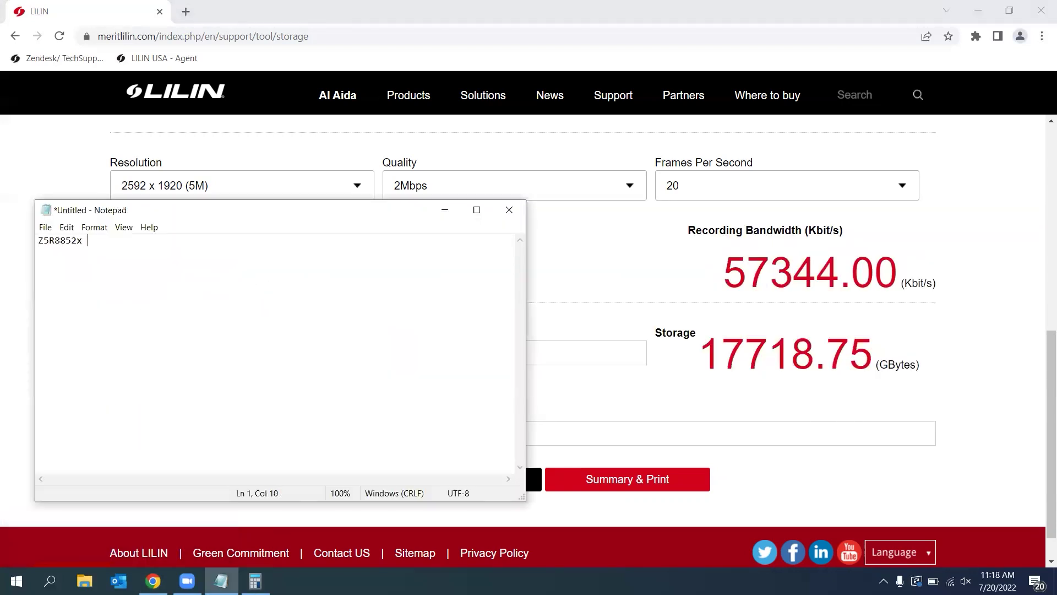
pyautogui.press('Return')
pyautogui.press('Return')
pyautogui.write('NVR(17.')
pyautogui.hotkey('alt', 'Tab')
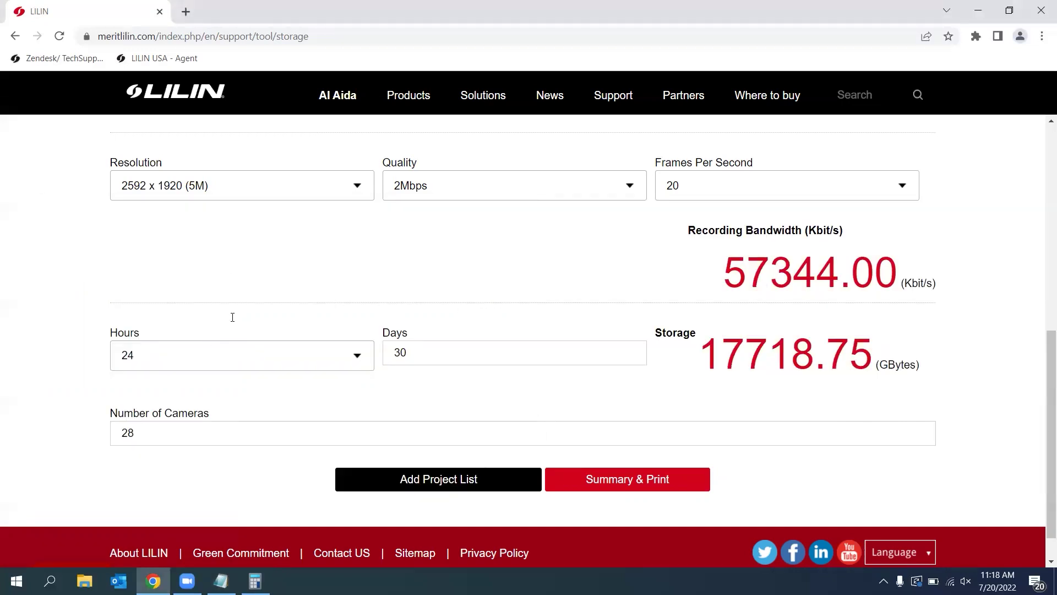
pyautogui.hotkey('alt', 'Tab')
pyautogui.write('3tb')
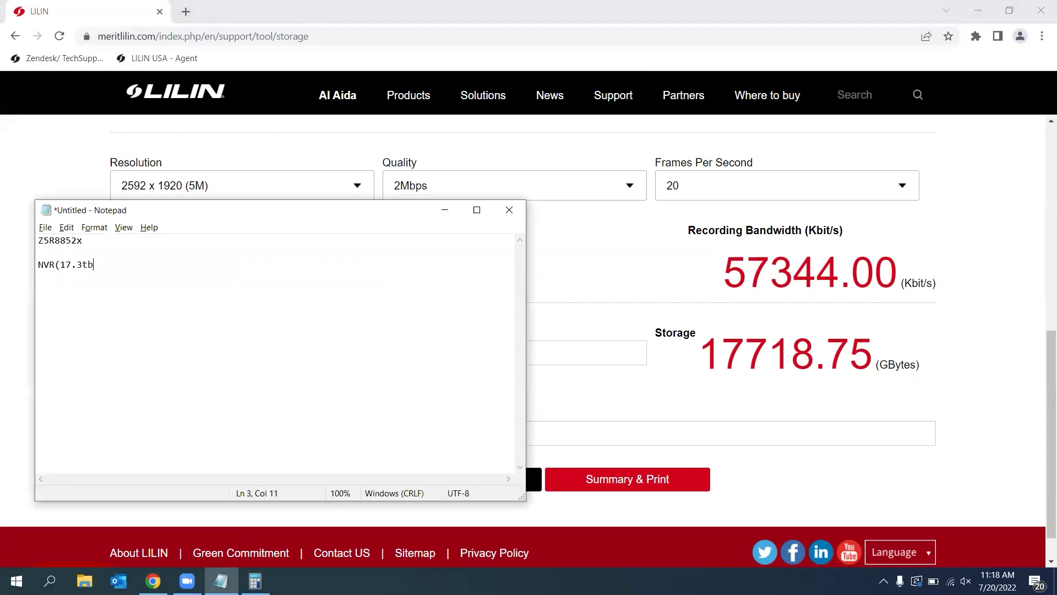
pyautogui.write(' sta')
pyautogui.press('BackSpace')
pyautogui.write('orage)')
pyautogui.click(138, 265)
pyautogui.press('Up')
# Go from the storage calculator page to LILIN's Product Selector page.
pyautogui.click(14, 250)
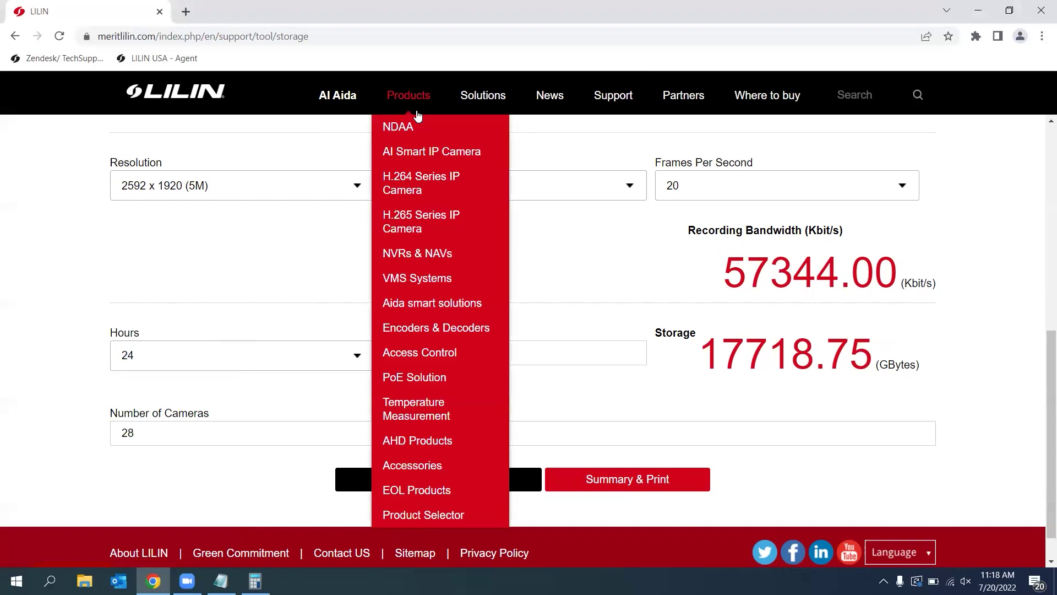
pyautogui.moveTo(401, 481)
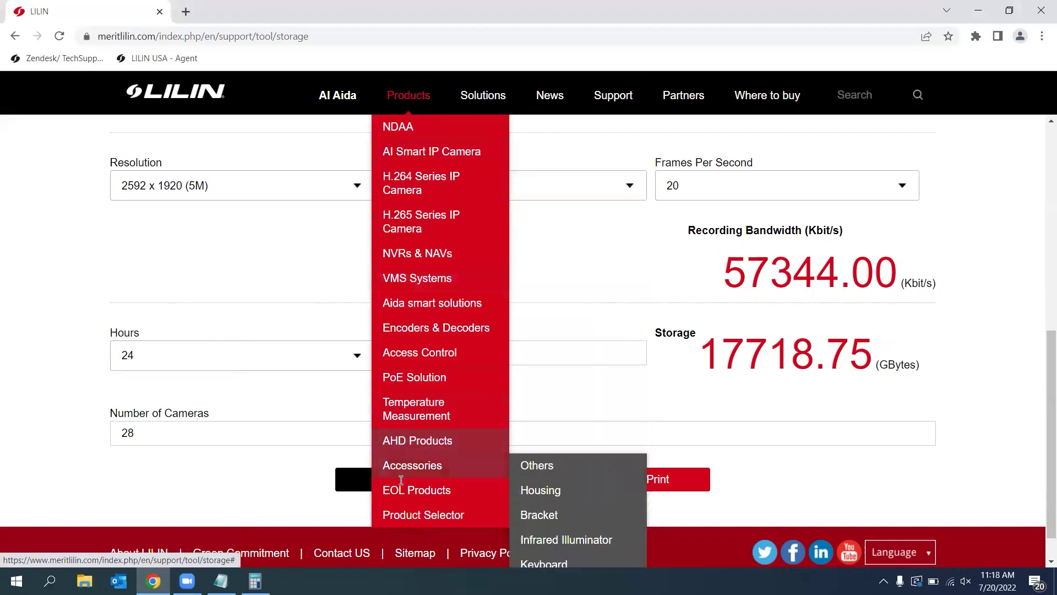
pyautogui.click(401, 513)
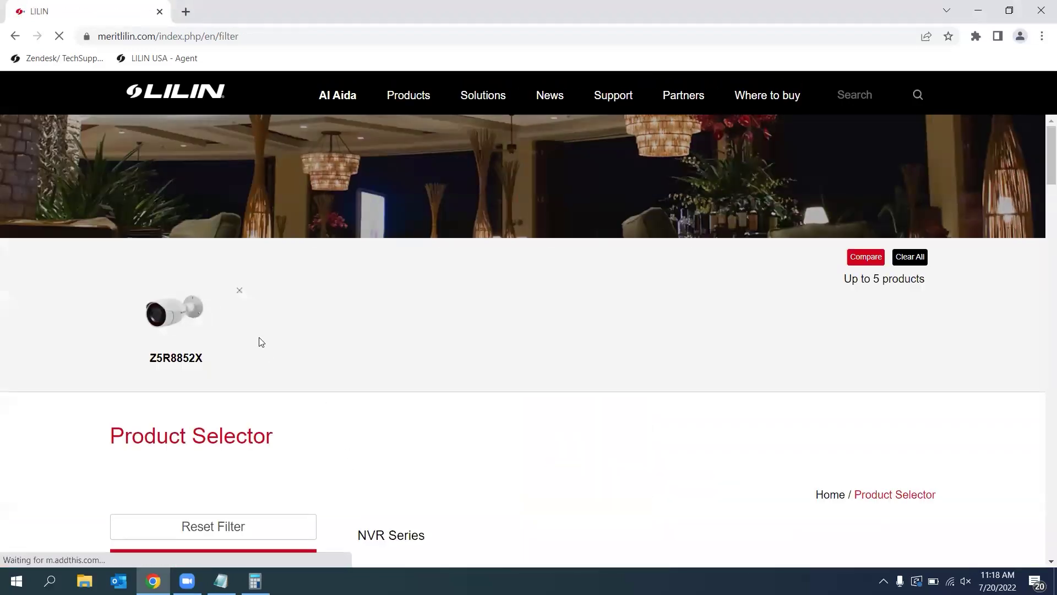
pyautogui.scroll(-8, 259, 342)
pyautogui.scroll(1, 261, 342)
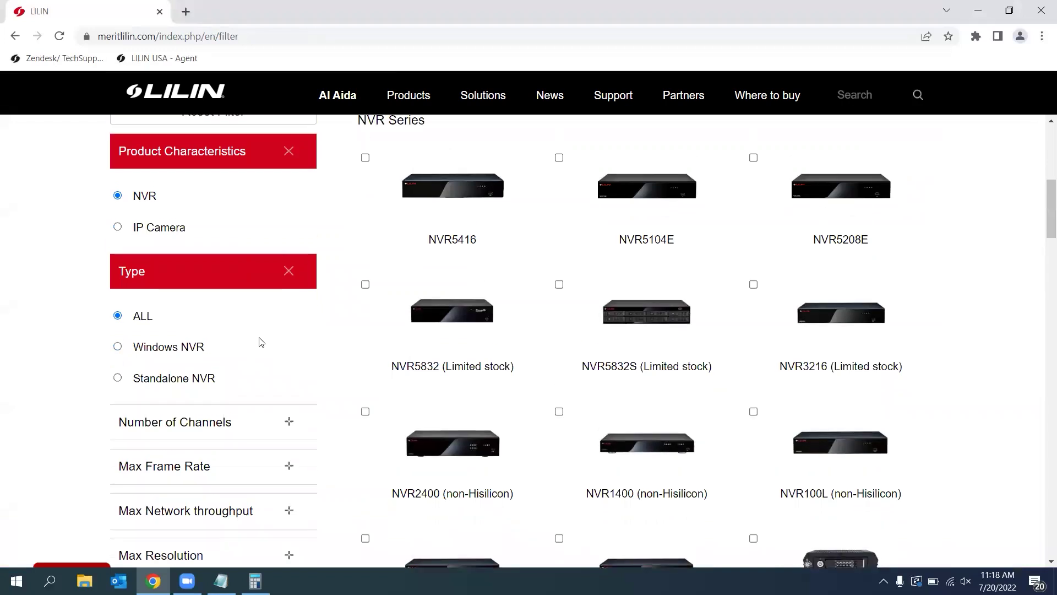
# Filter the recorders to 32CH channels and 8MP(4K) maximum resolution.
pyautogui.click(222, 421)
pyautogui.scroll(-2, 309, 348)
pyautogui.scroll(-1, 309, 348)
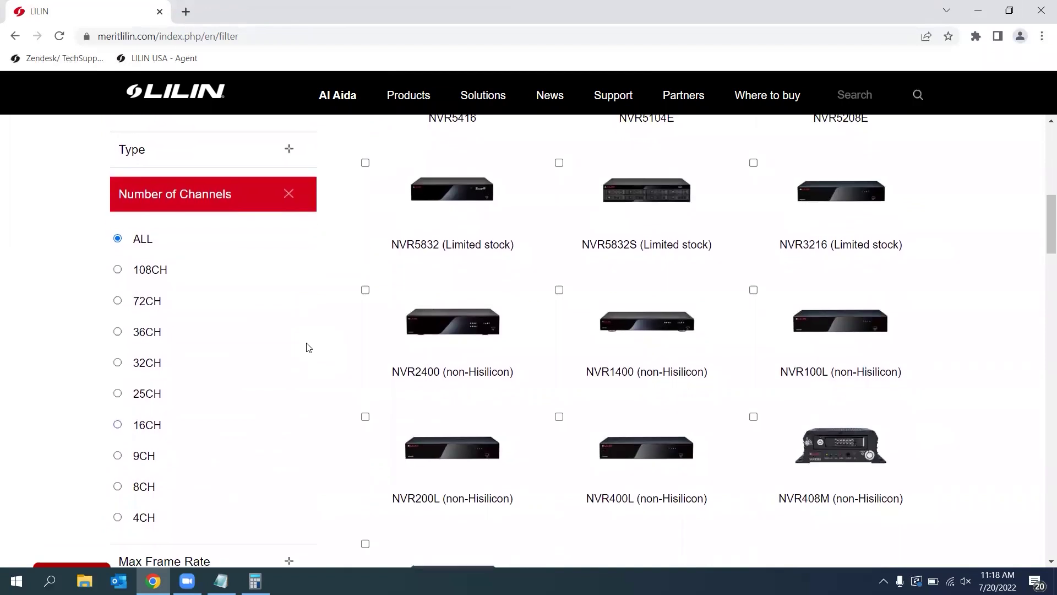
pyautogui.click(118, 363)
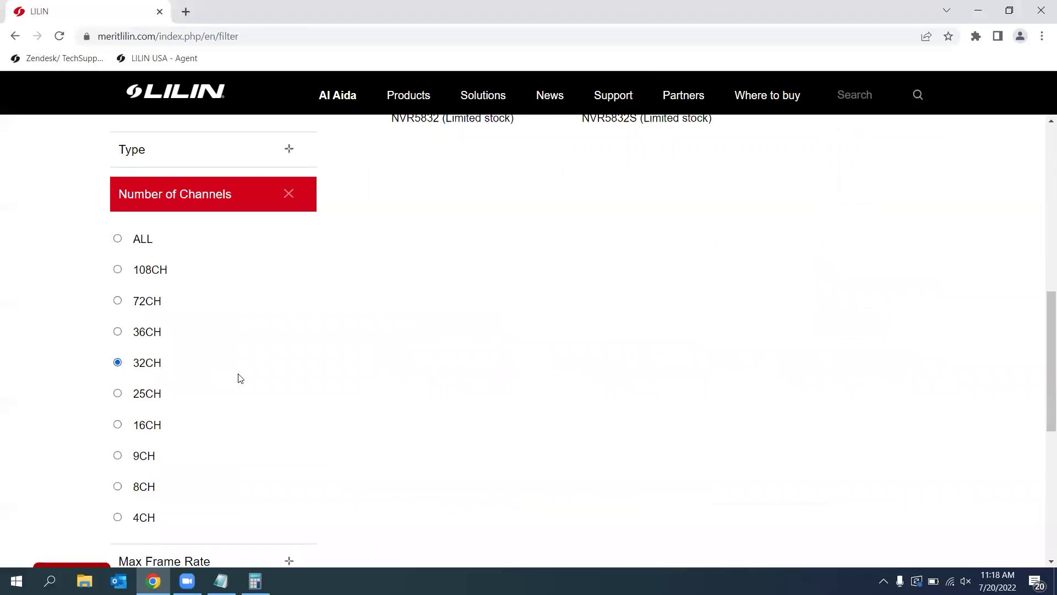
pyautogui.scroll(-5, 239, 378)
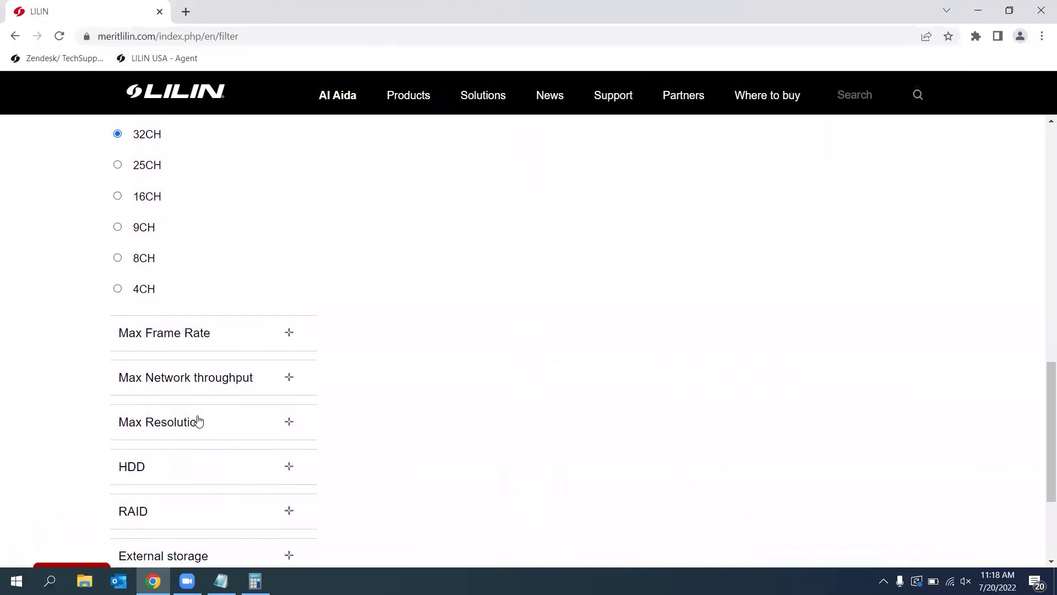
pyautogui.click(196, 419)
pyautogui.scroll(-5, 210, 403)
pyautogui.scroll(1, 241, 267)
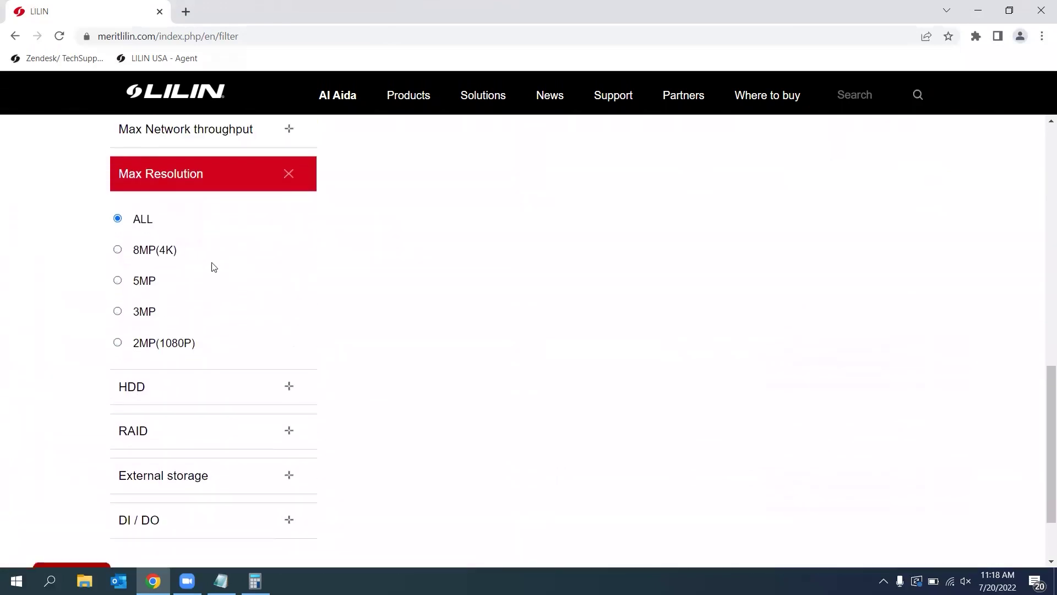
pyautogui.click(118, 251)
# Tick NVR5832 in the filtered results and return to Notepad.
pyautogui.scroll(2, 475, 280)
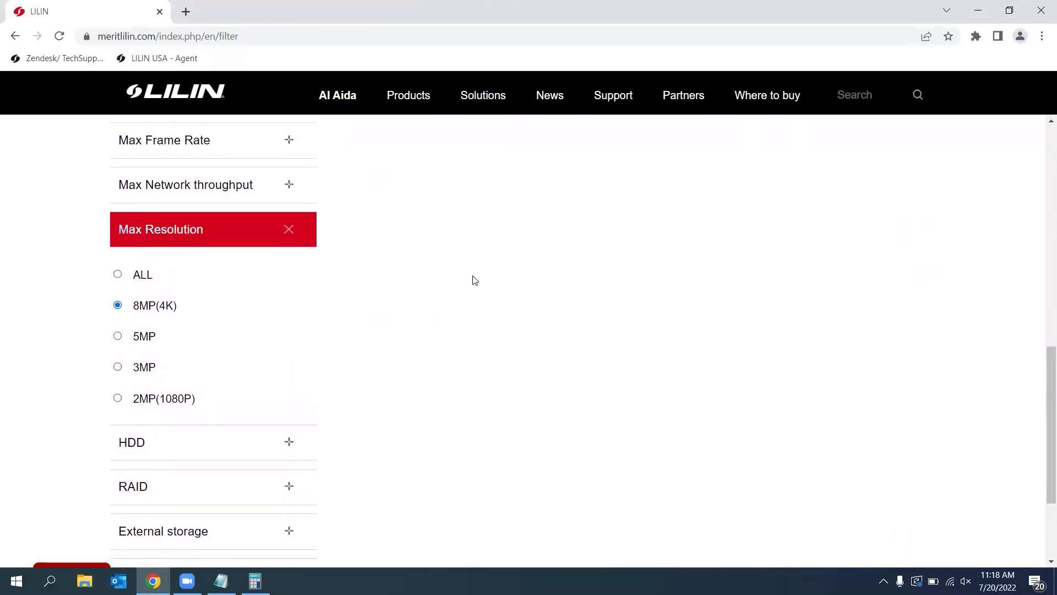
pyautogui.scroll(4, 475, 280)
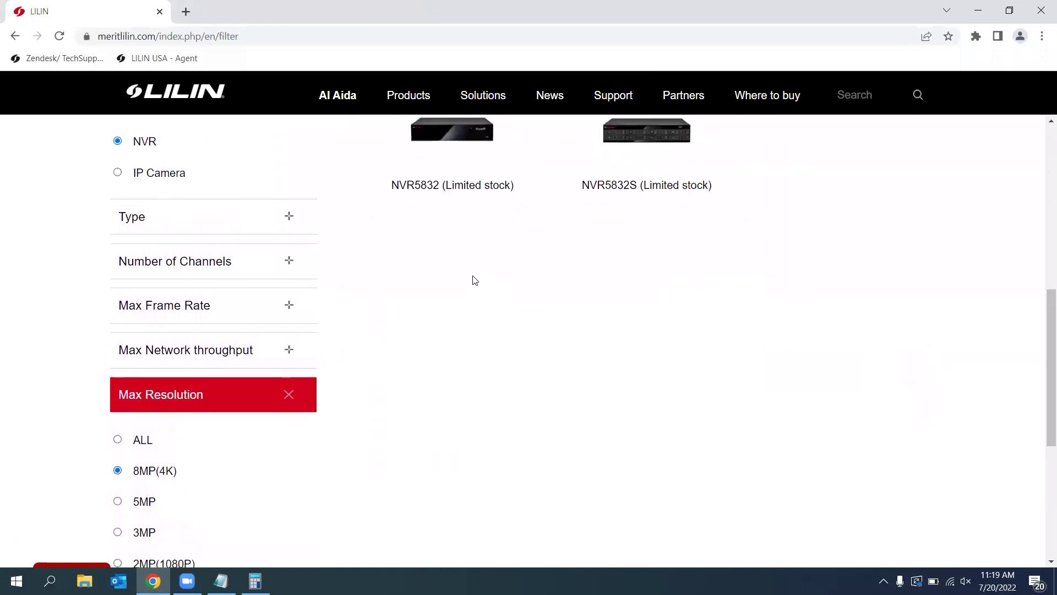
pyautogui.scroll(2, 474, 280)
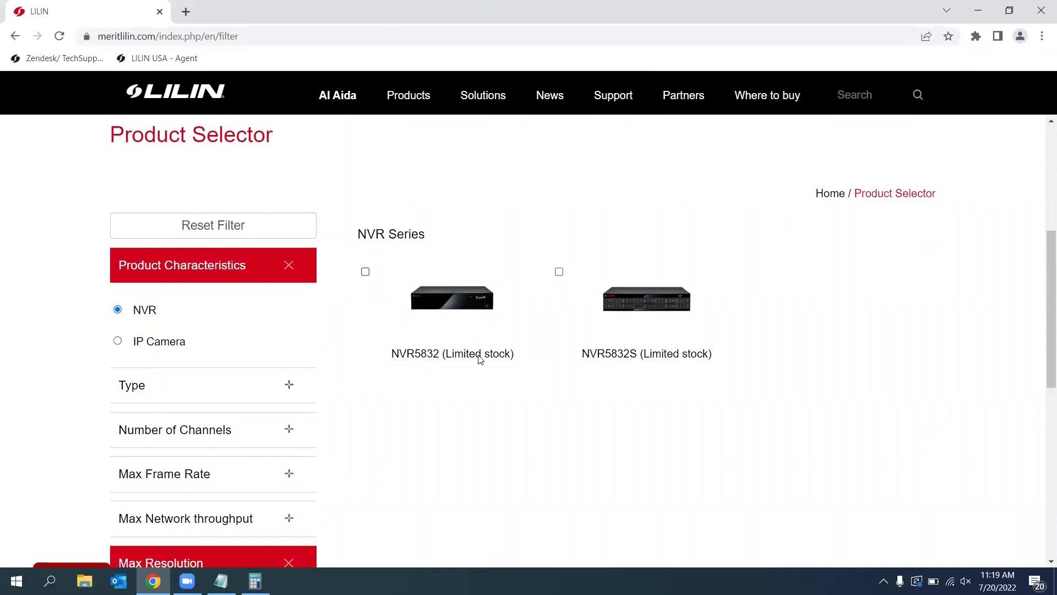
pyautogui.click(442, 299)
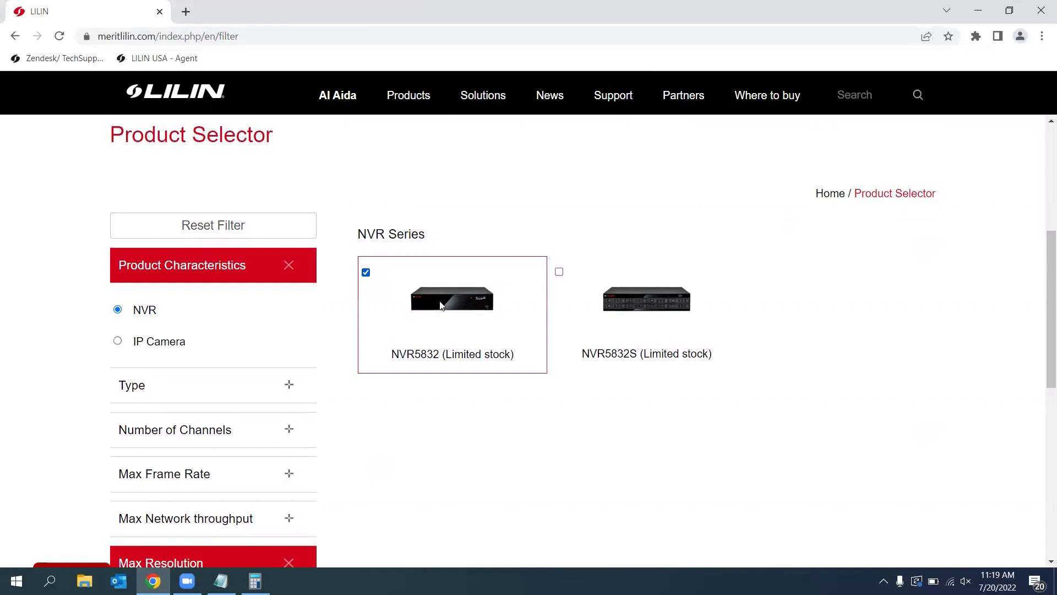
pyautogui.hotkey('alt', 'Tab')
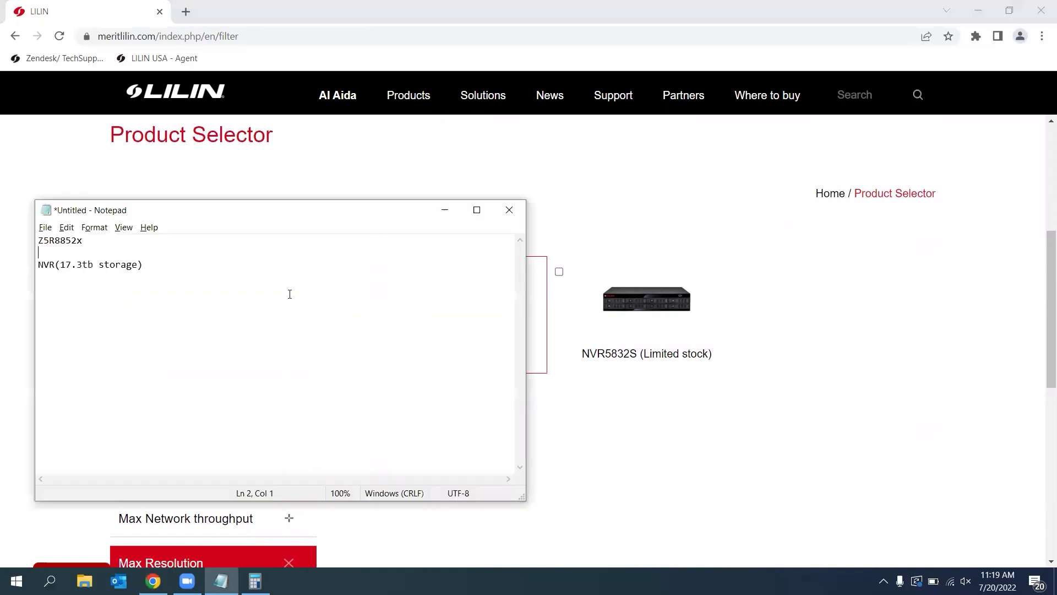
# Add '5832 or NVR5832s' after NVR so line 3 reads 'NVR5832 or NVR5832s (17.3tb storage)'.
pyautogui.click(54, 265)
pyautogui.click(571, 398)
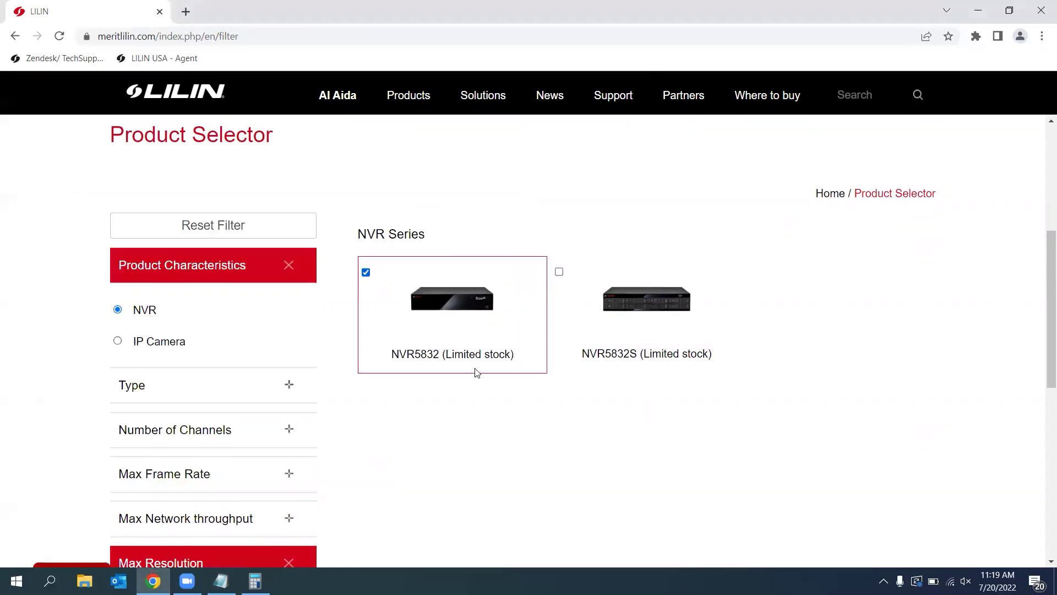
pyautogui.hotkey('alt', 'Tab')
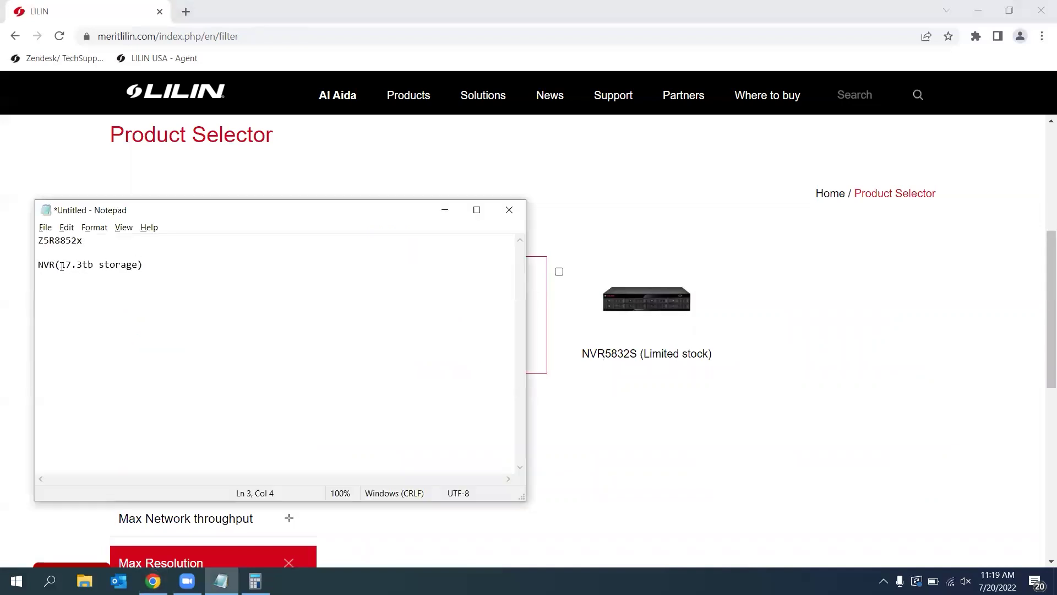
pyautogui.write('58')
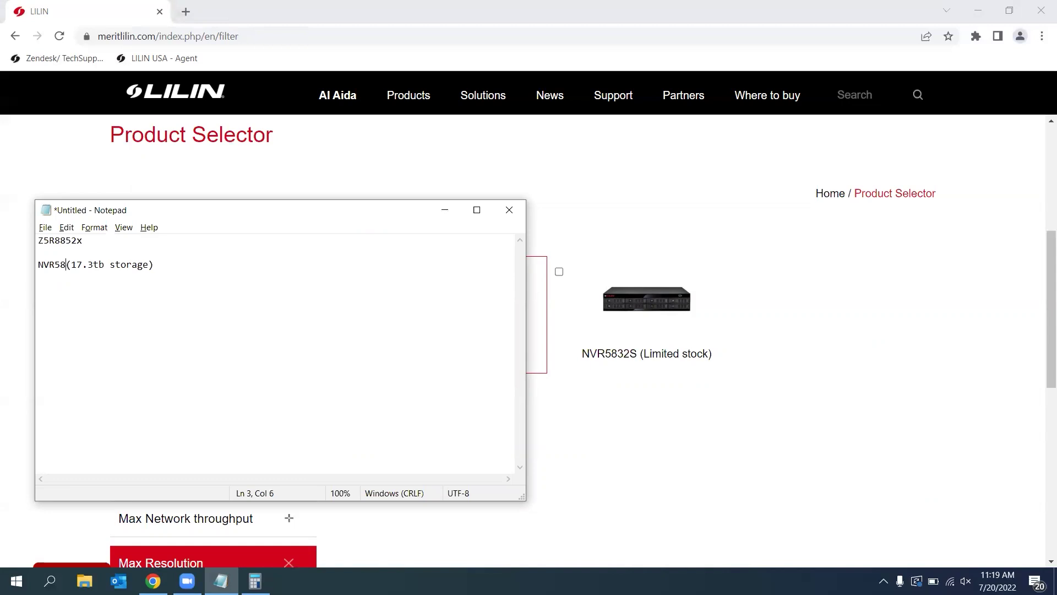
pyautogui.write('32 or NVR')
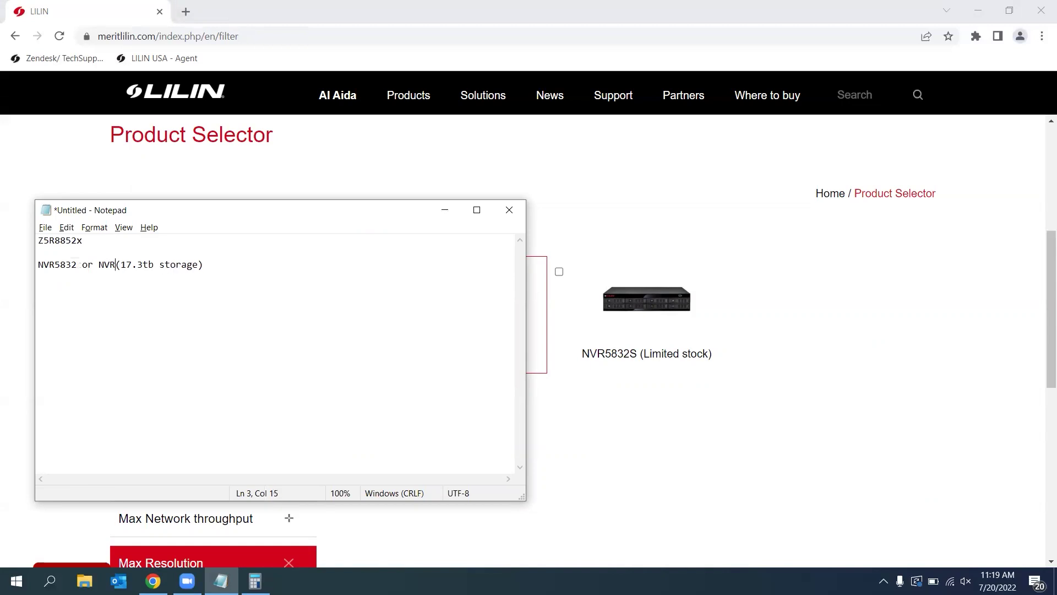
pyautogui.write('5832s')
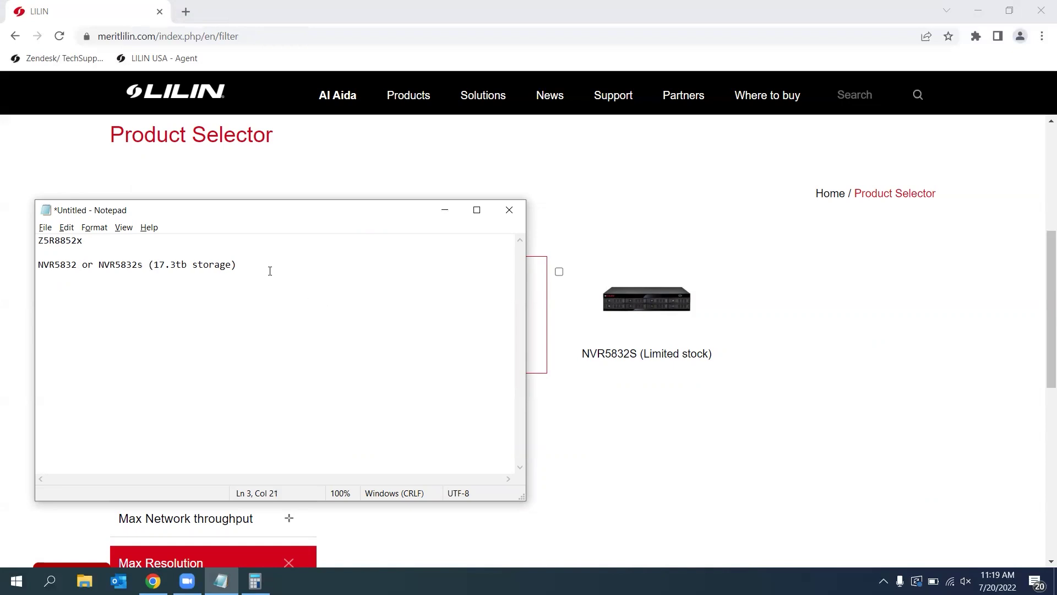
pyautogui.moveTo(238, 265); pyautogui.dragTo(153, 265)
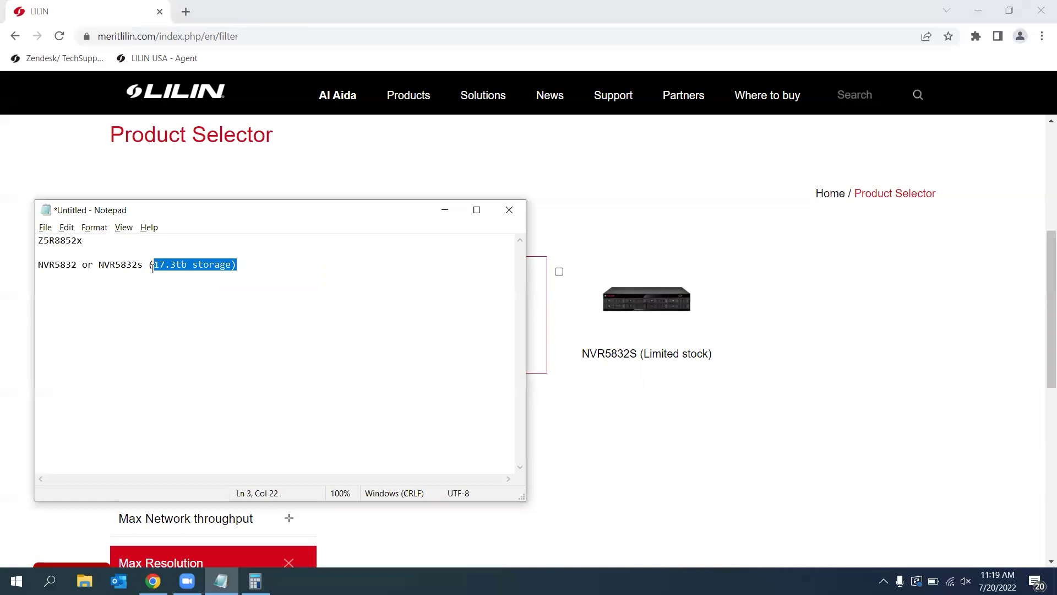
pyautogui.click(245, 272)
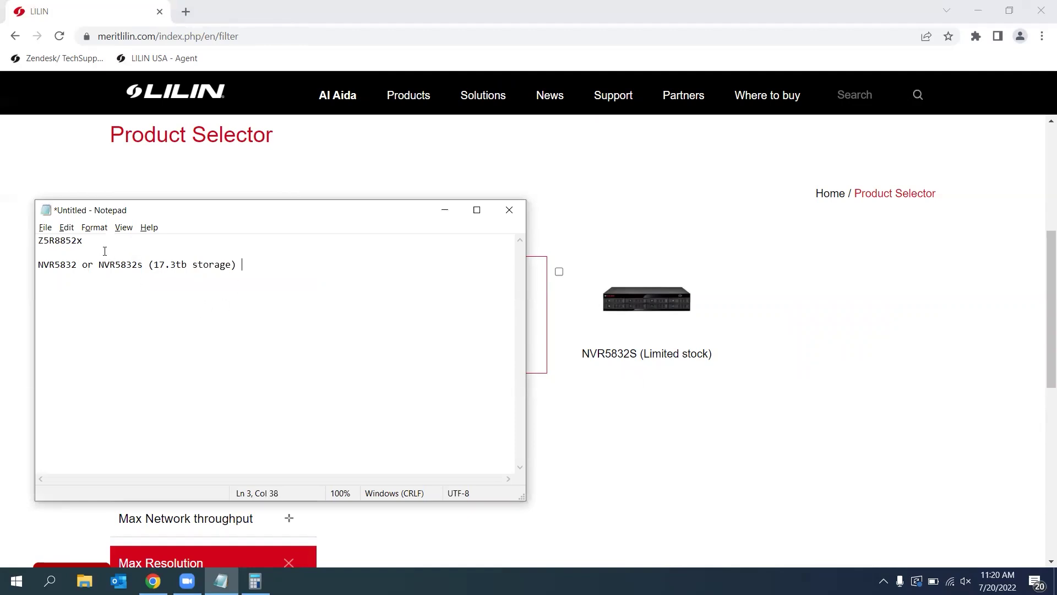
pyautogui.moveTo(87, 242); pyautogui.dragTo(17, 246)
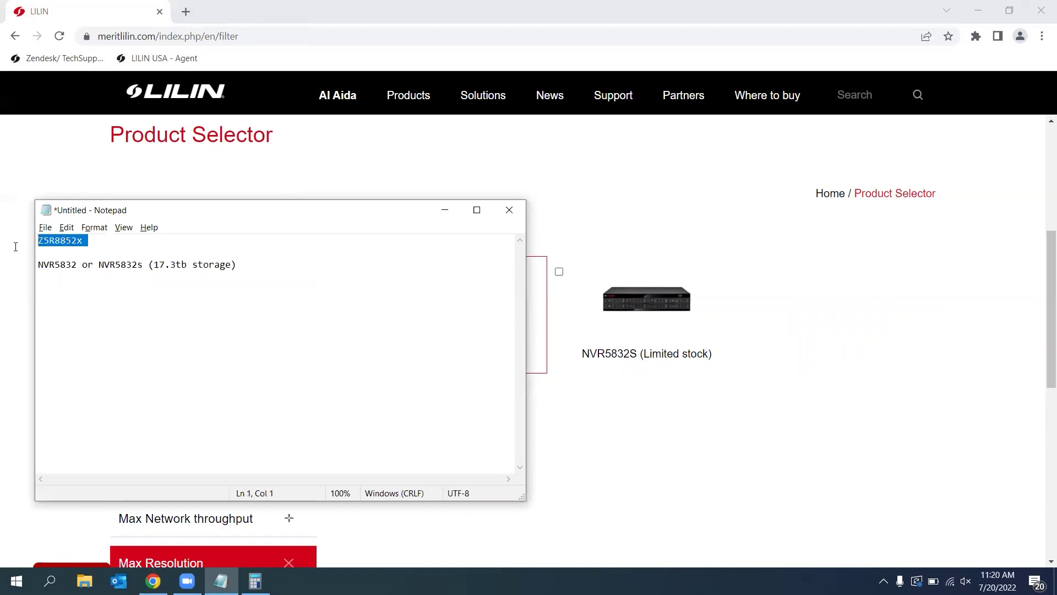
pyautogui.press('Down')
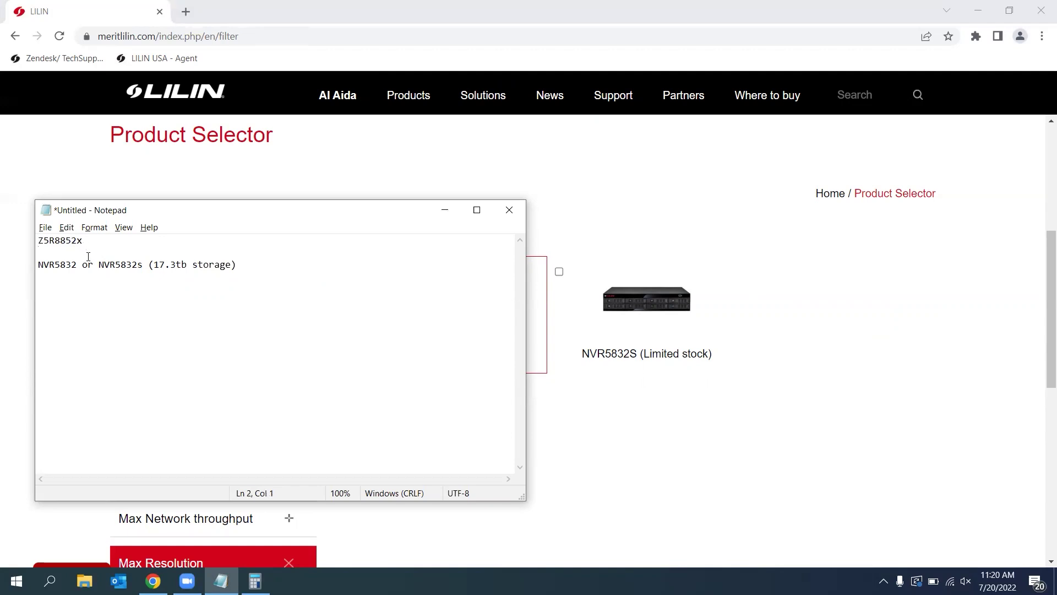
pyautogui.moveTo(143, 265); pyautogui.dragTo(39, 266)
pyautogui.click(149, 265)
pyautogui.moveTo(149, 265); pyautogui.dragTo(240, 266)
pyautogui.click(252, 267)
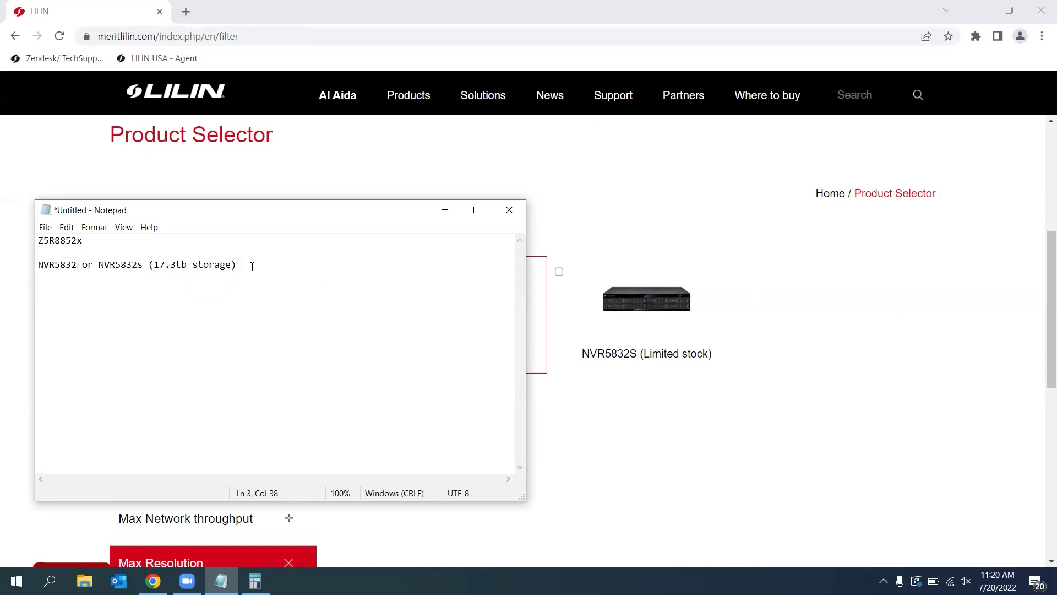